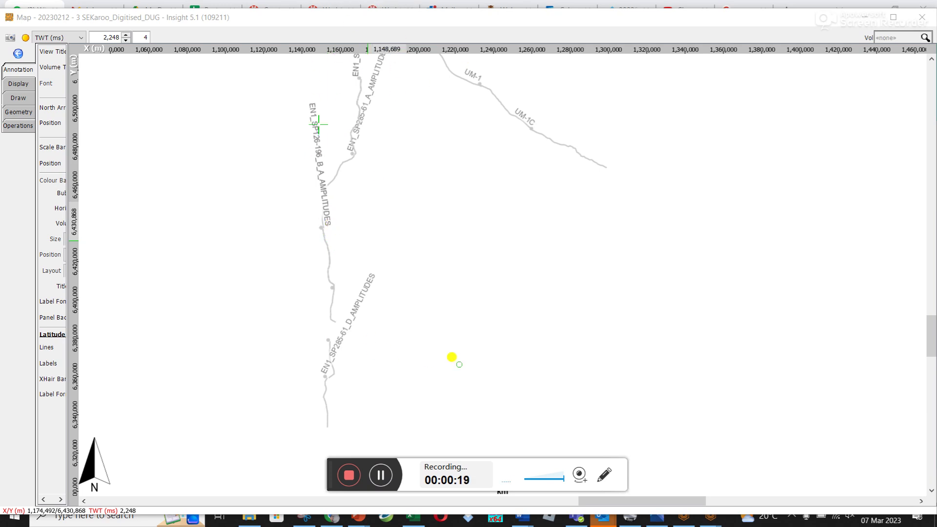
pyautogui.moveTo(709, 515)
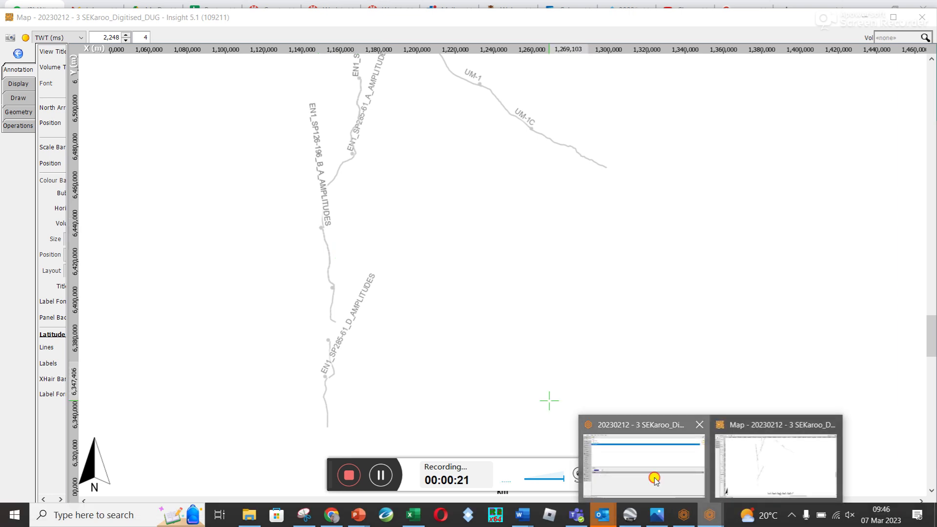
pyautogui.click(654, 479)
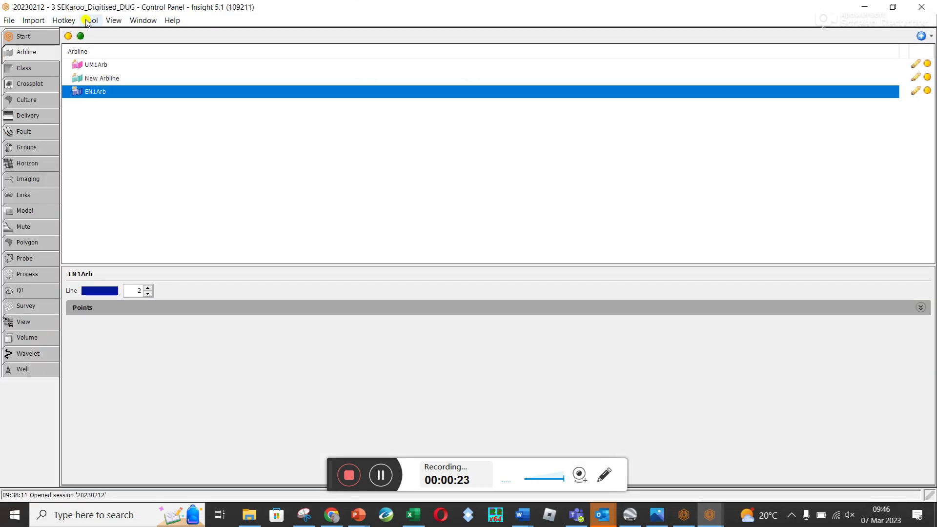
pyautogui.click(113, 20)
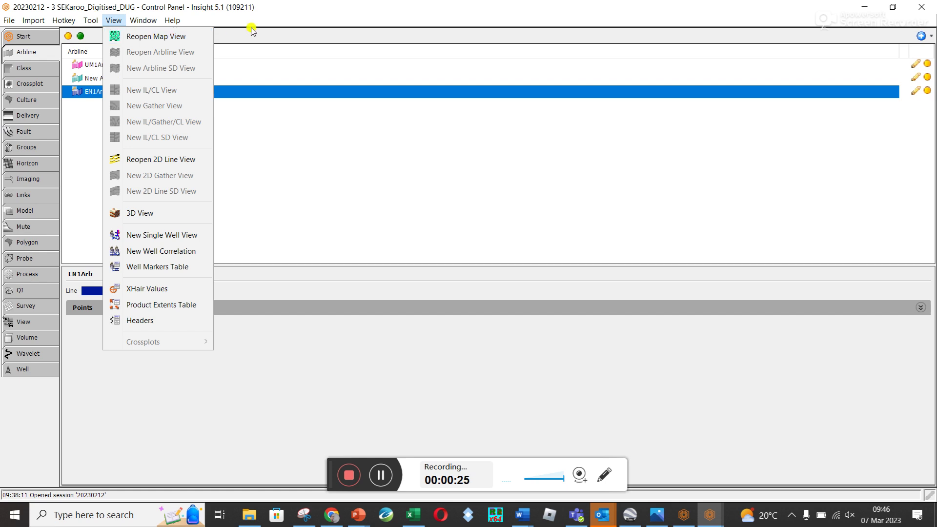
pyautogui.click(866, 9)
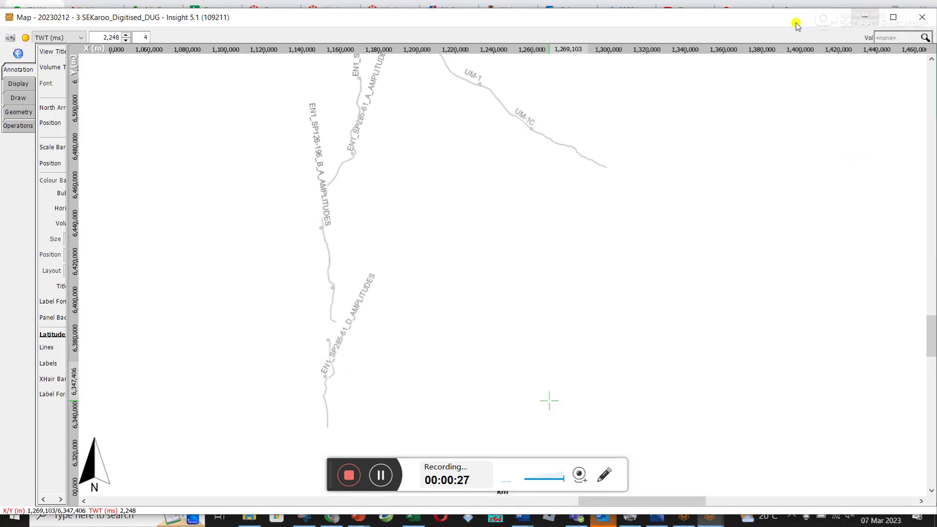
# Create a new arbline from the map view and name it EN1_2.
pyautogui.rightClick(351, 113)
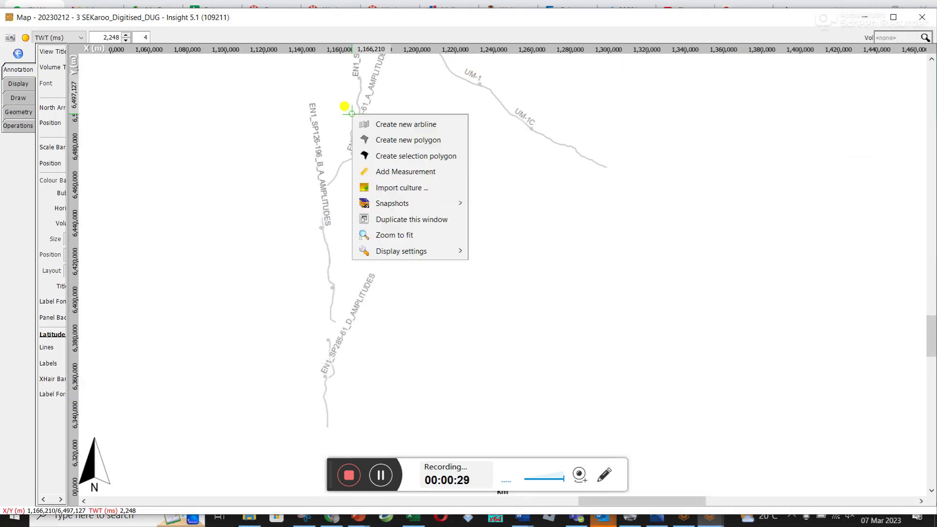
pyautogui.click(383, 125)
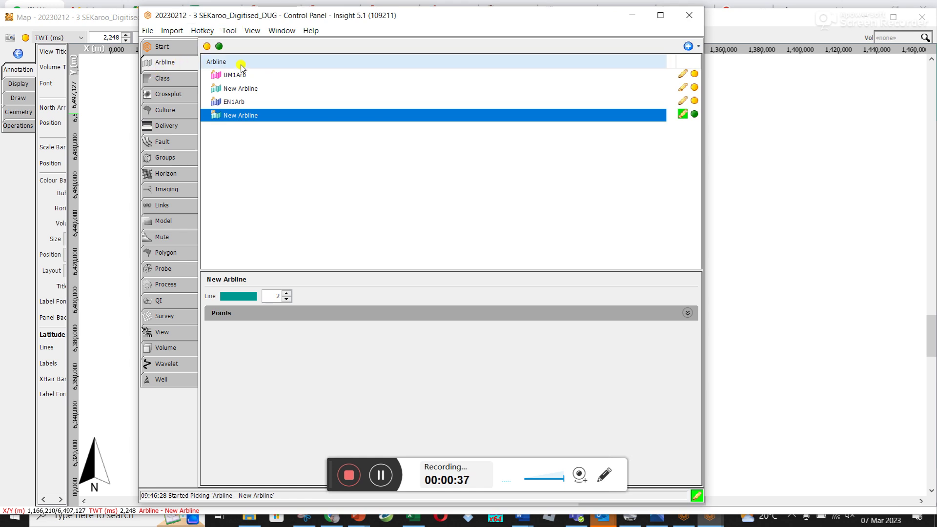
pyautogui.click(695, 50)
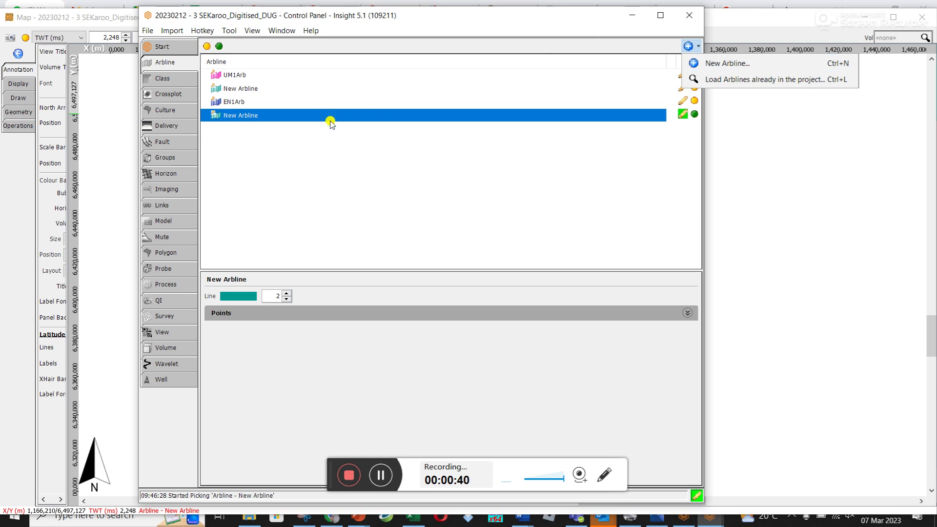
pyautogui.rightClick(473, 115)
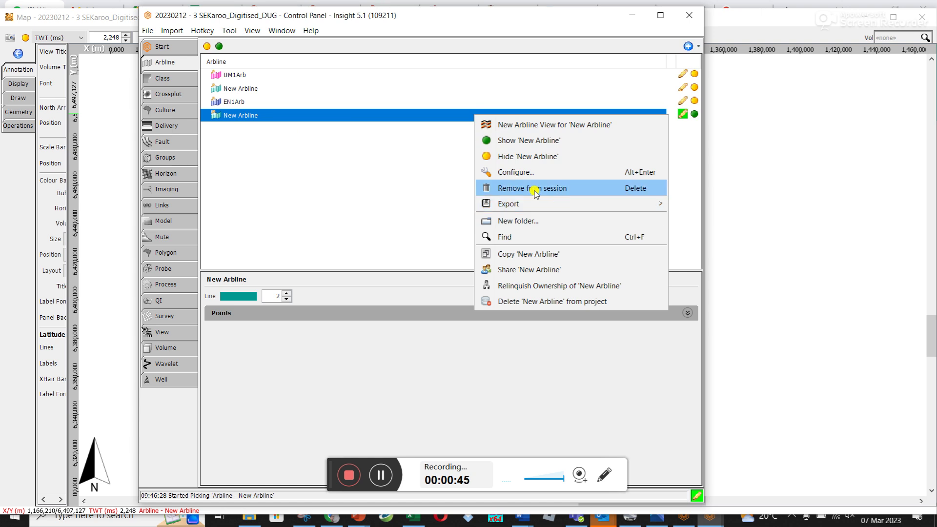
pyautogui.click(529, 173)
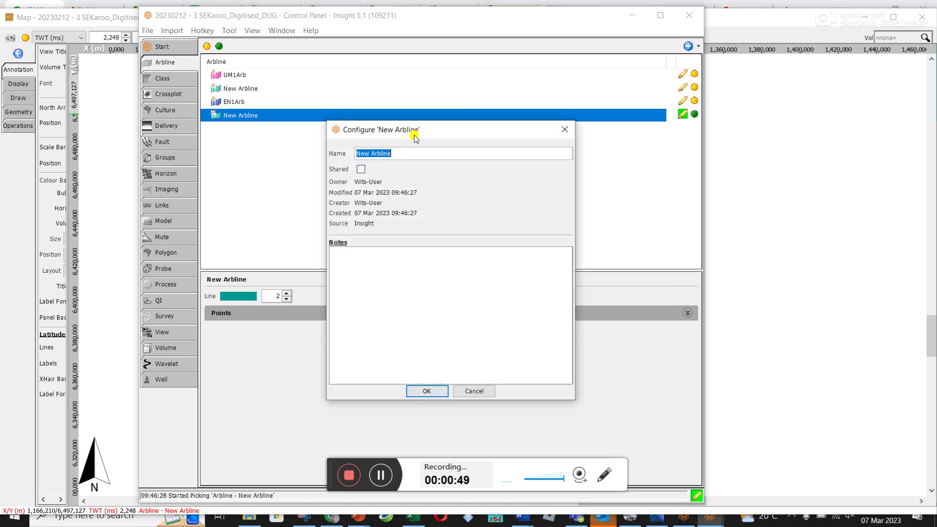
pyautogui.write('EN1_2')
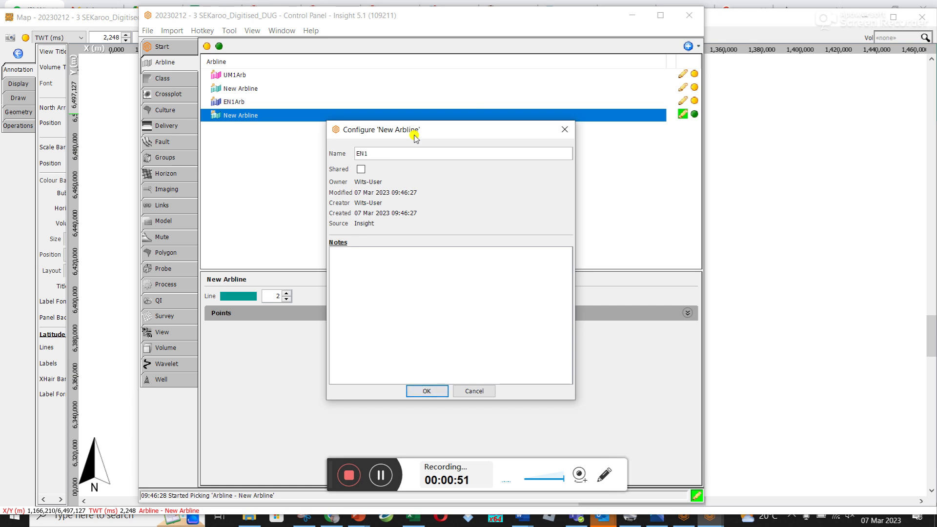
pyautogui.click(417, 392)
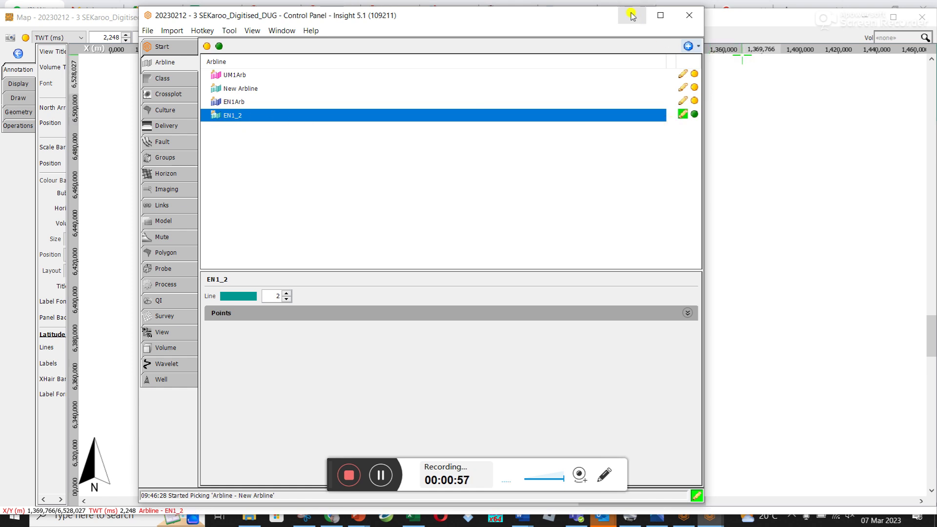
pyautogui.click(689, 12)
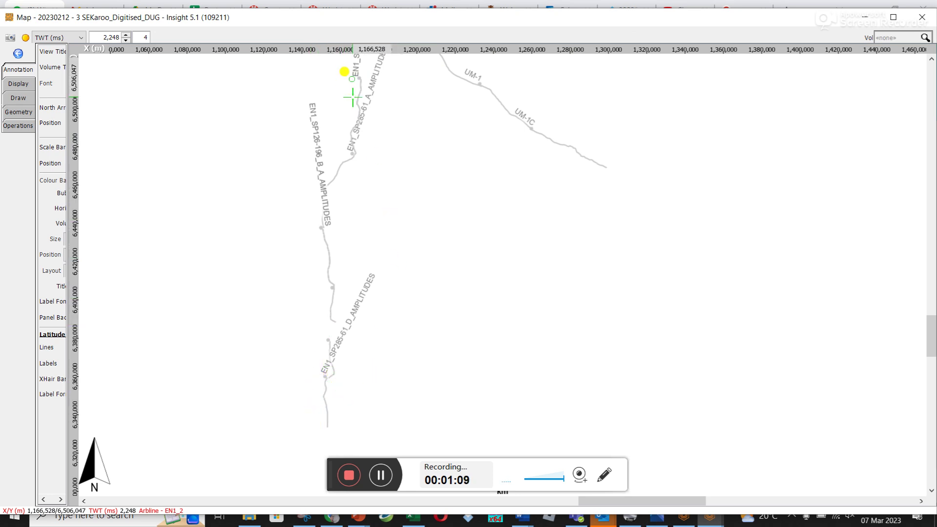
# Pick arbline points from the north end of EN1_SP60-1_X_AMPLITUDES down to the start of EN1_SP285-61_A_AMPLITUDES.
pyautogui.scroll(3, 352, 79)
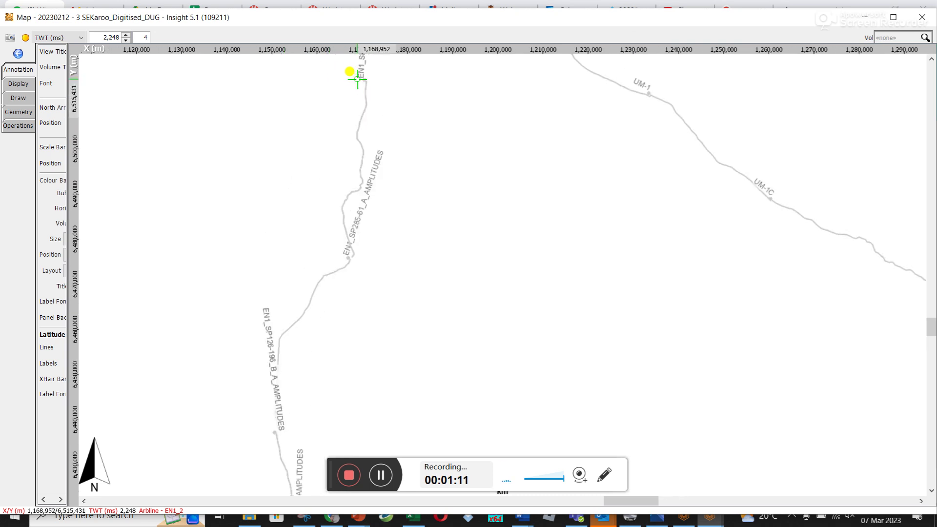
pyautogui.scroll(2, 357, 80)
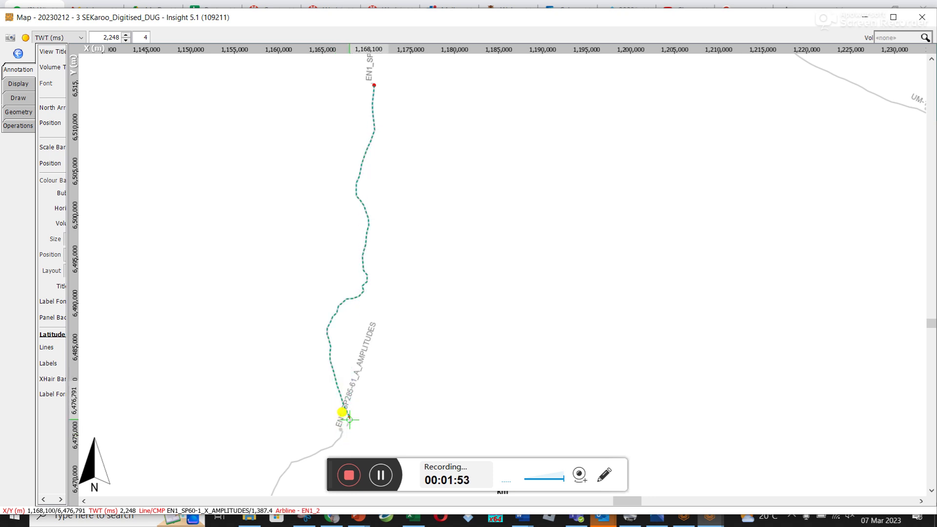
pyautogui.click(349, 419)
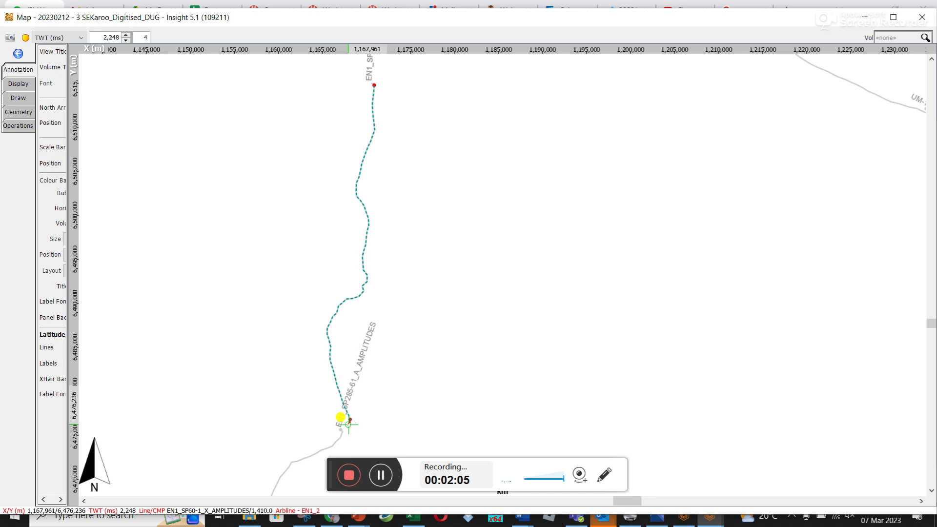
pyautogui.click(341, 434)
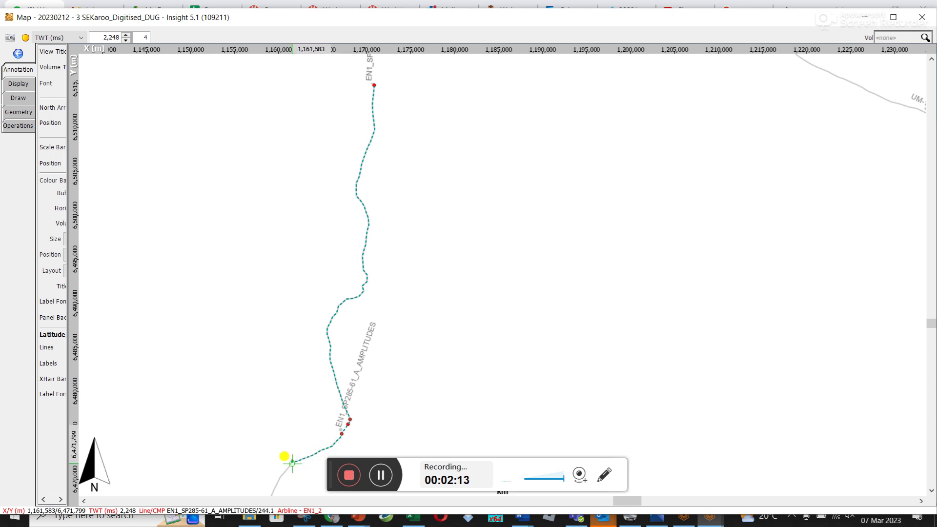
# Extend the EN1_2 arbline southwest along EN1_SP285-61_A_AMPLITUDES to about X 1,159,119, Y 6,468,012.
pyautogui.scroll(-3, 291, 463)
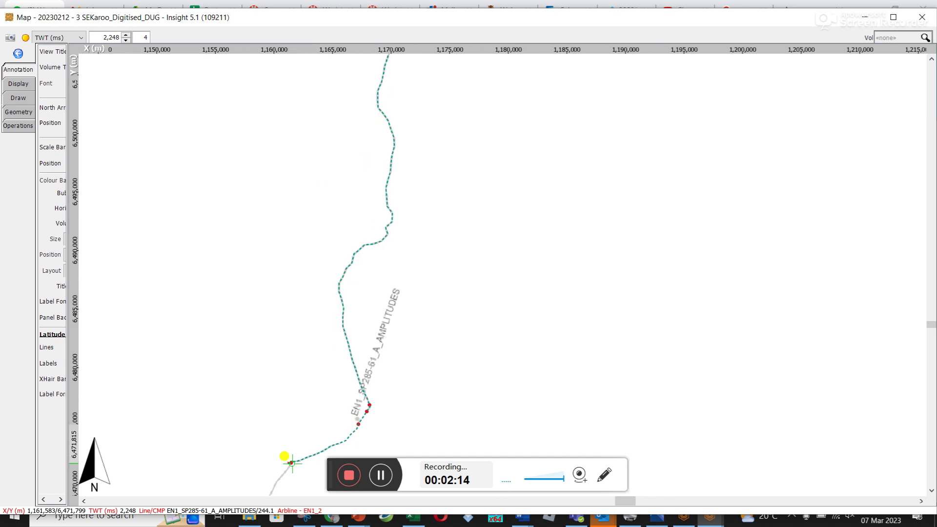
pyautogui.scroll(-4, 292, 462)
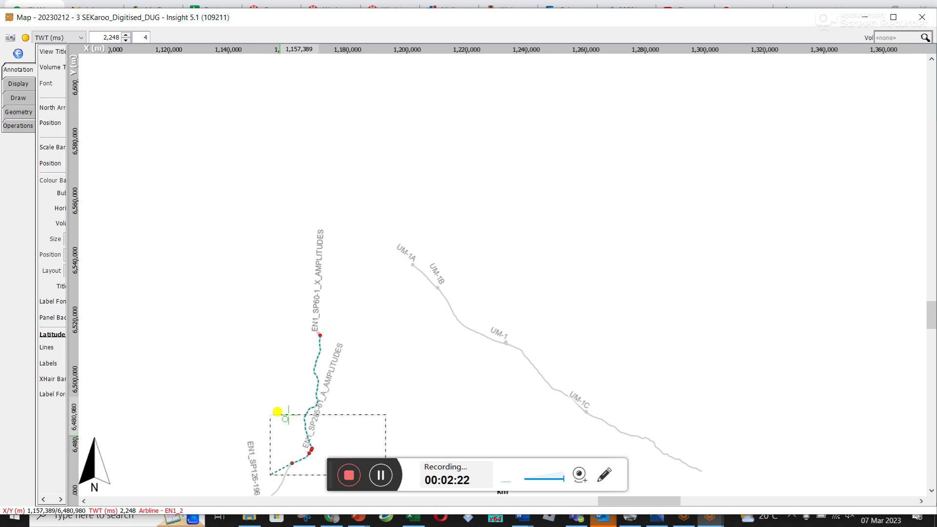
pyautogui.scroll(5, 278, 411)
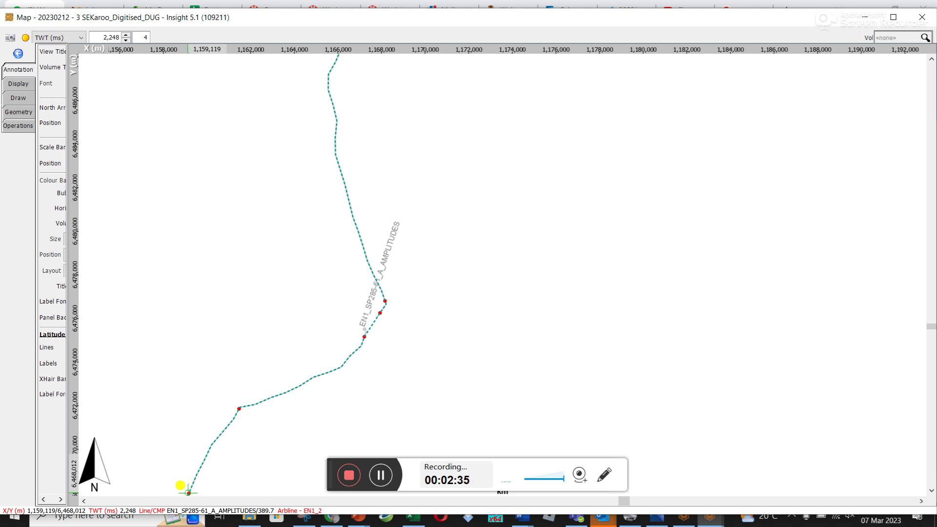
# Continue picking arbline points down the remainder of EN1_SP285-61_A_AMPLITUDES, almost to the start of EN1_SP126-196_B_A_AMPLITUDES.
pyautogui.scroll(-4, 188, 493)
pyautogui.scroll(-3, 188, 492)
pyautogui.scroll(-4, 187, 493)
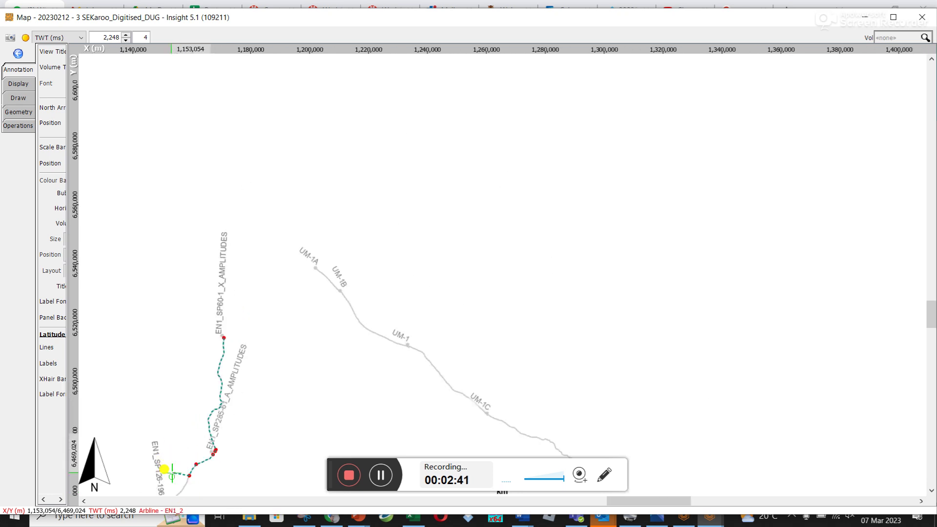
pyautogui.scroll(-3, 204, 398)
pyautogui.scroll(-3, 204, 398)
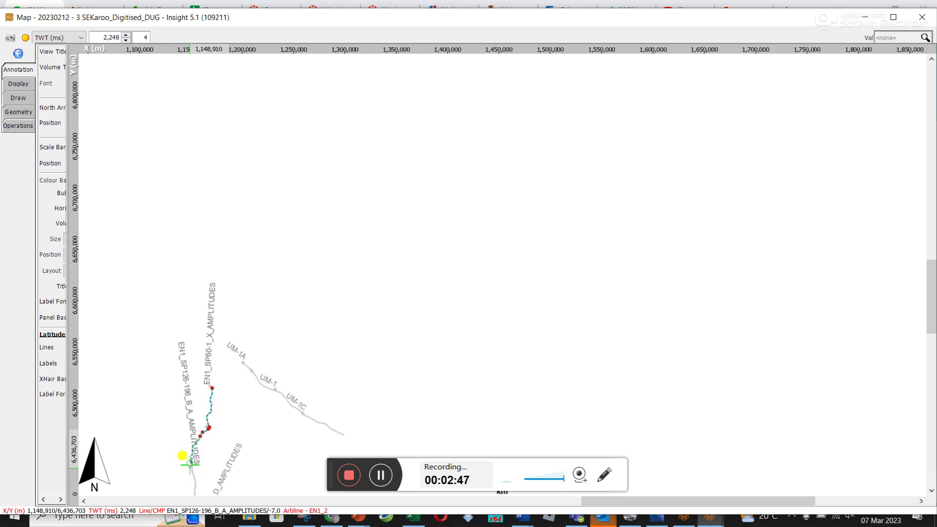
pyautogui.scroll(2, 189, 468)
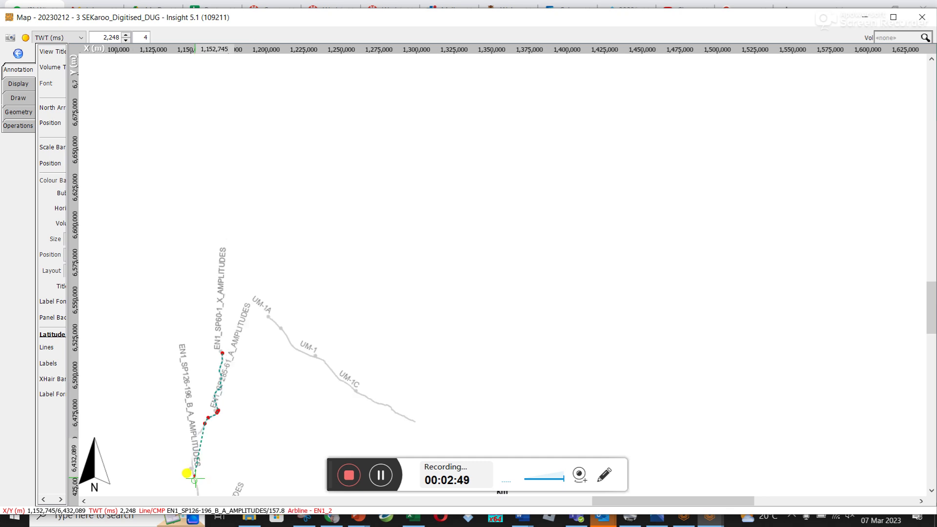
pyautogui.scroll(2, 194, 486)
pyautogui.scroll(3, 195, 488)
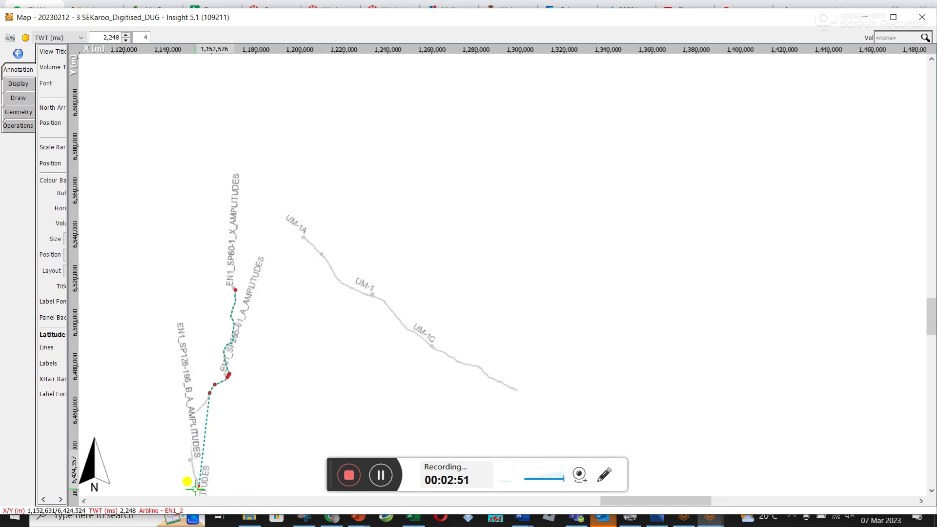
pyautogui.scroll(2, 198, 483)
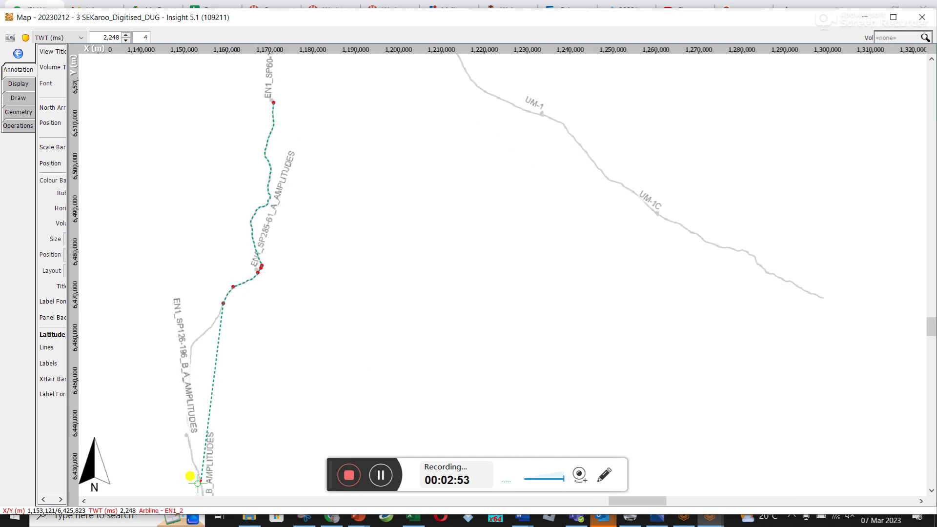
pyautogui.click(229, 266)
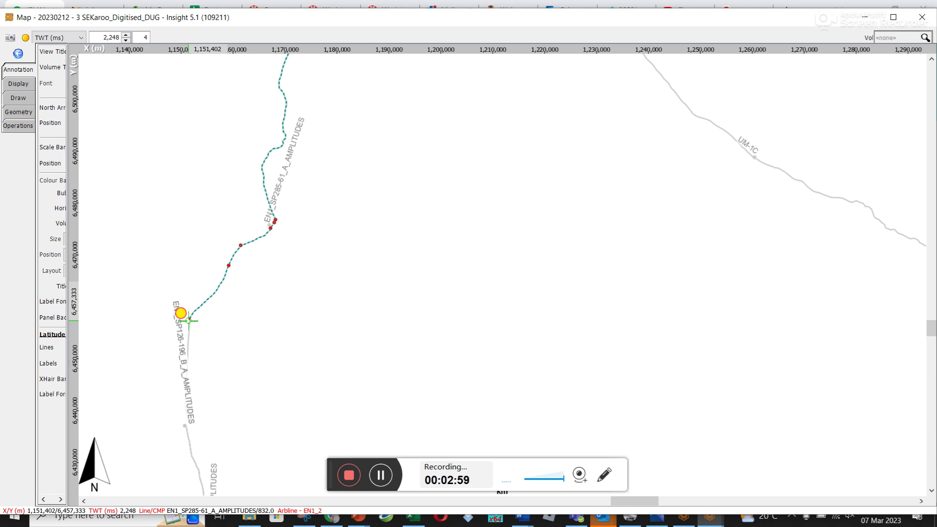
pyautogui.click(189, 320)
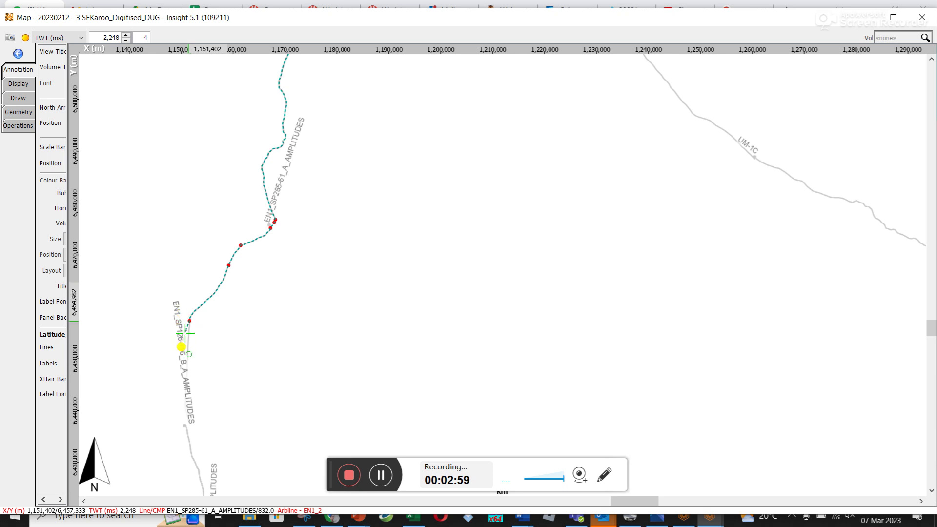
pyautogui.click(187, 365)
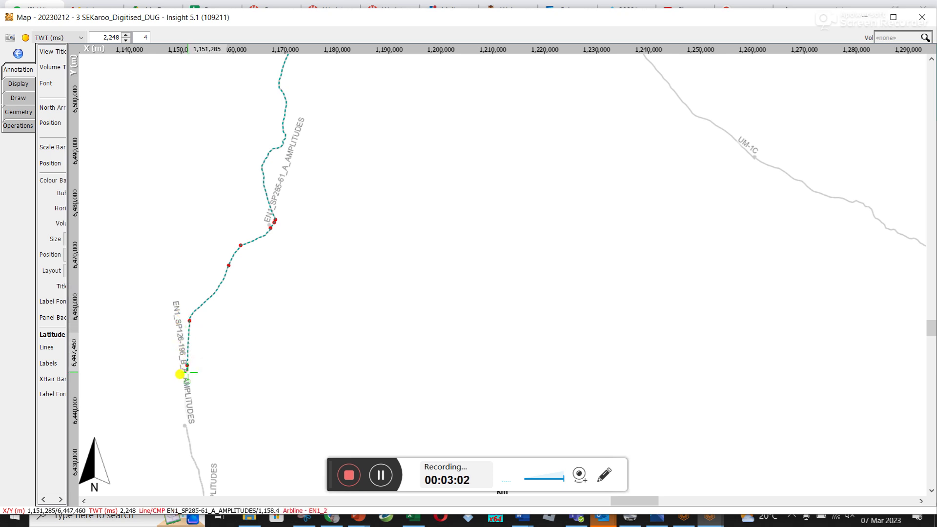
pyautogui.click(187, 412)
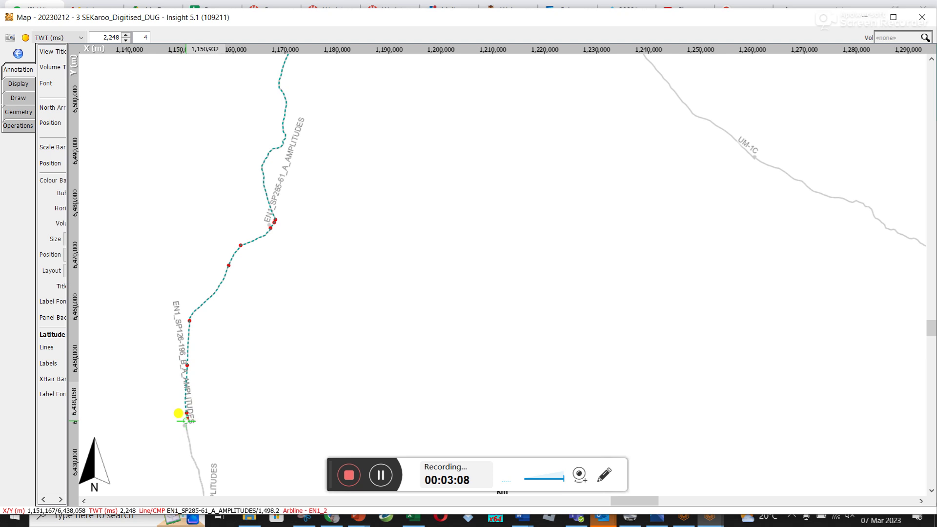
# Pick arbline points from the start of EN1_SP126-196_B_A_AMPLITUDES down to its southern end.
pyautogui.click(185, 426)
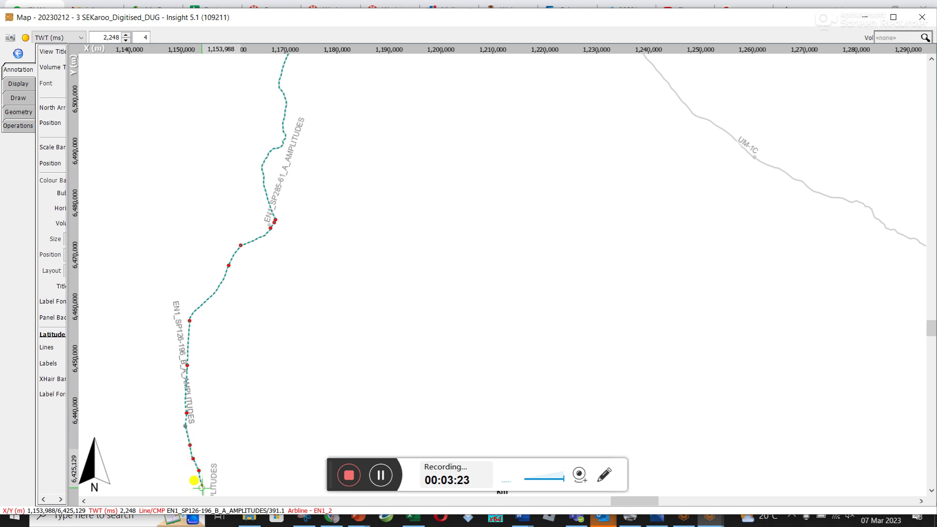
pyautogui.scroll(-5, 202, 487)
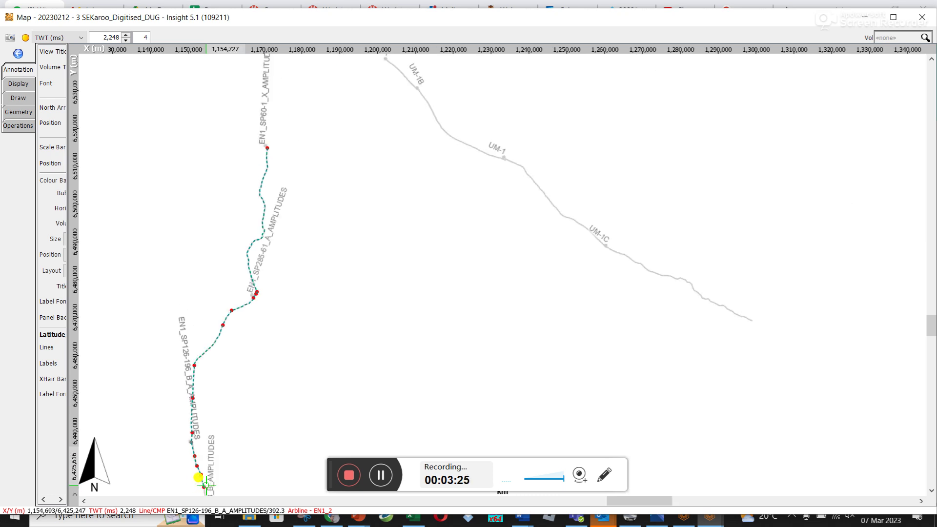
pyautogui.scroll(-4, 206, 484)
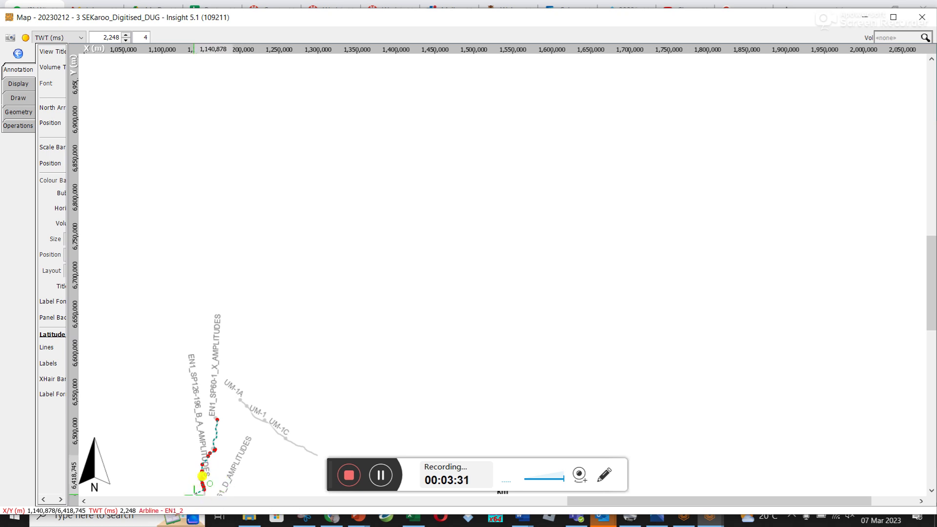
pyautogui.scroll(-3, 201, 482)
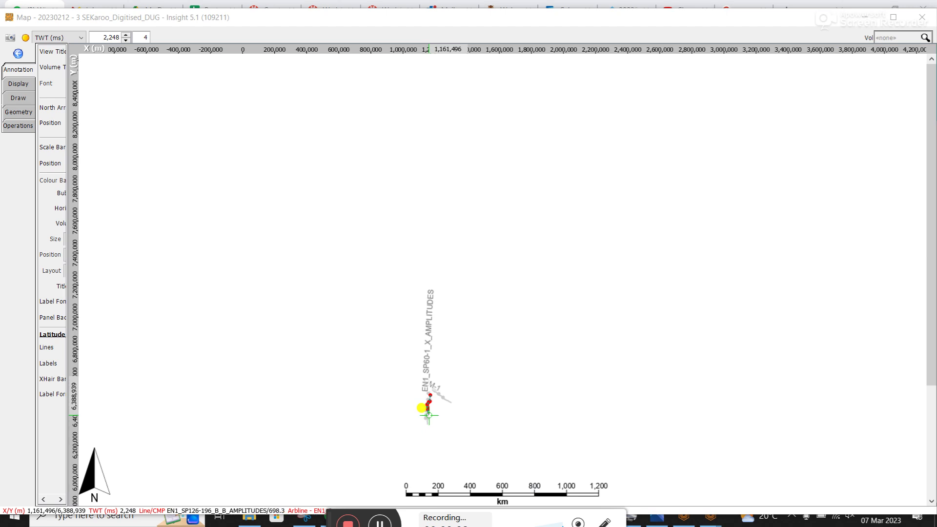
pyautogui.scroll(3, 429, 415)
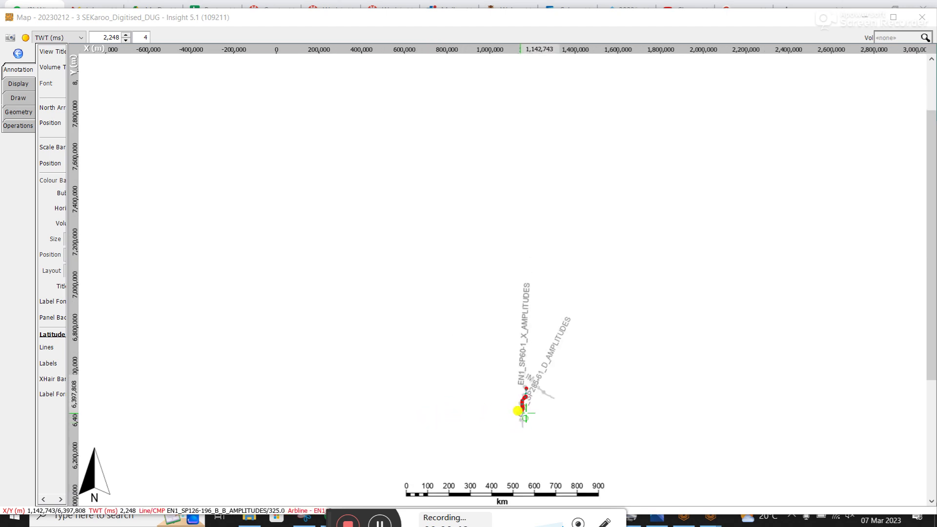
pyautogui.scroll(1, 524, 414)
pyautogui.scroll(2, 525, 414)
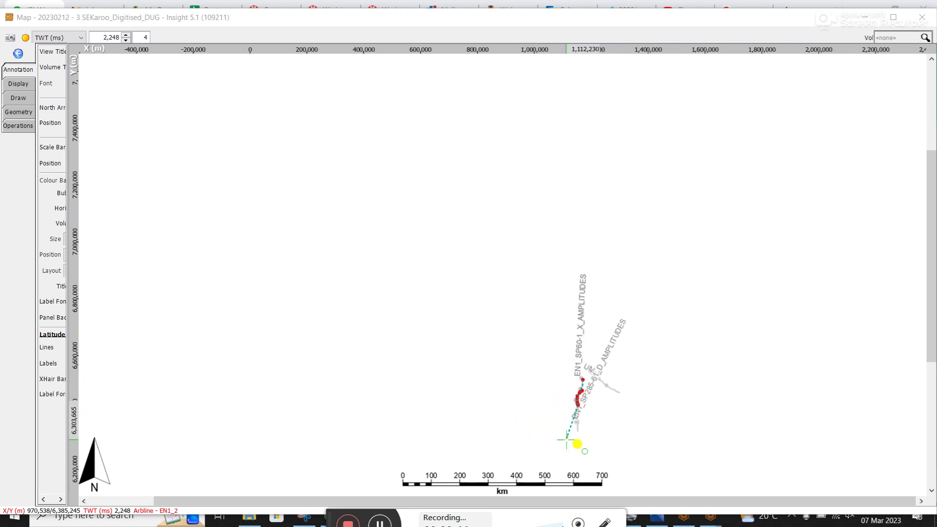
pyautogui.scroll(2, 546, 392)
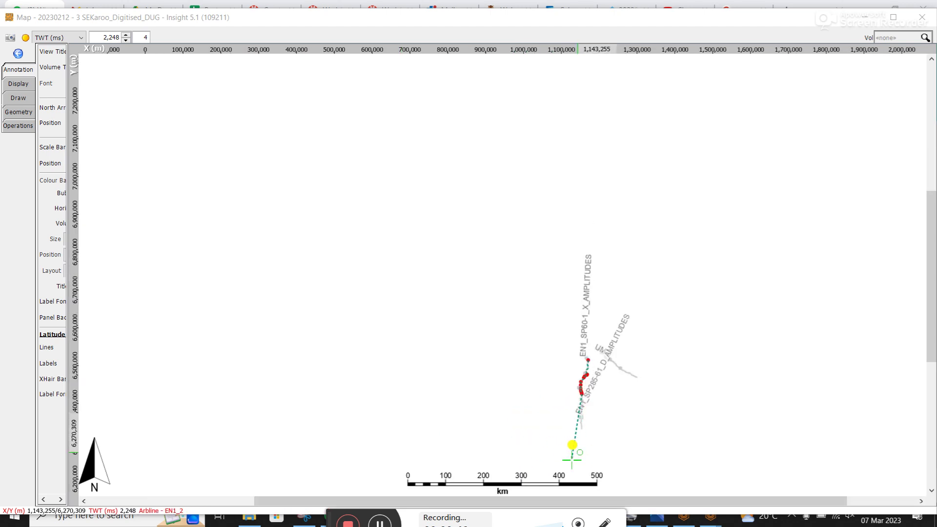
pyautogui.scroll(1, 573, 444)
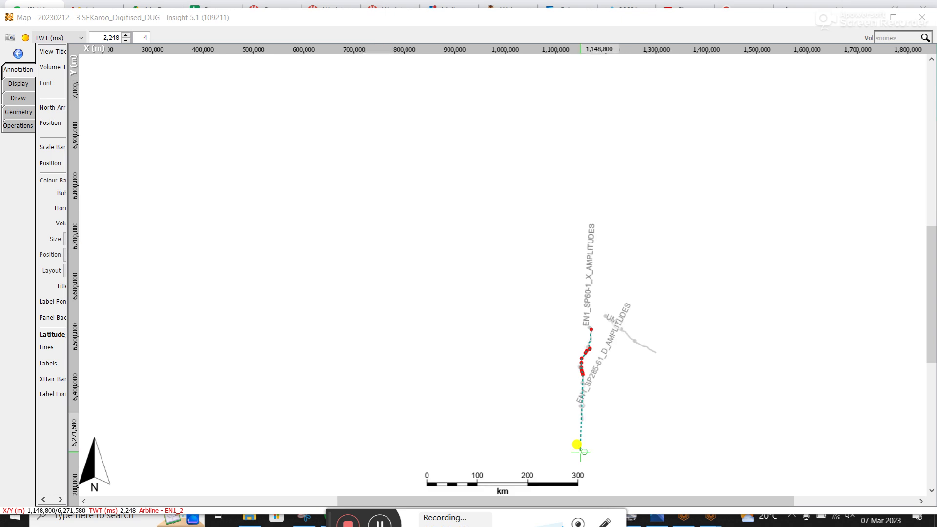
pyautogui.scroll(1, 576, 443)
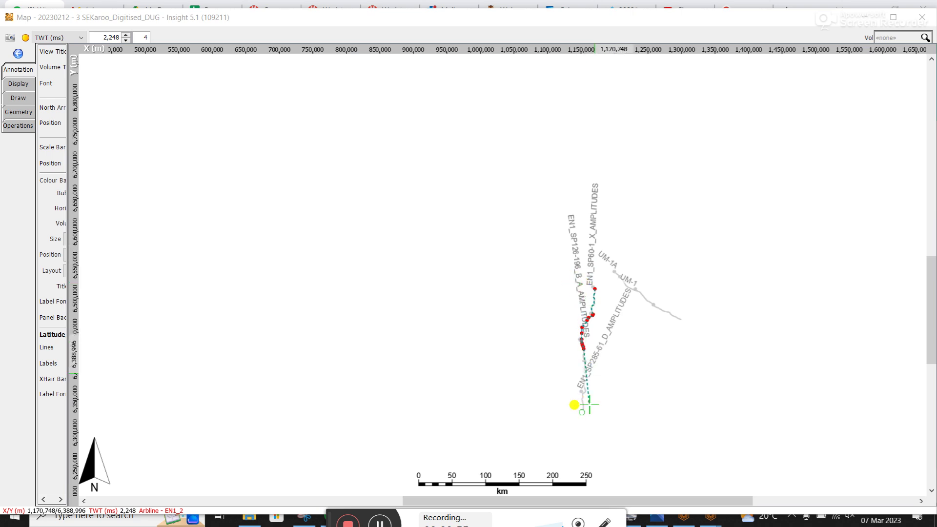
pyautogui.scroll(-1, 582, 414)
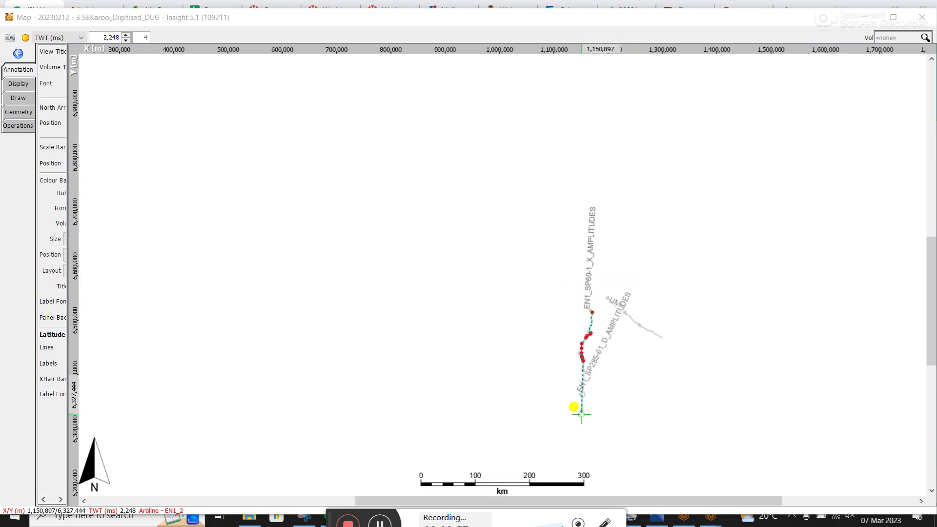
pyautogui.scroll(4, 581, 413)
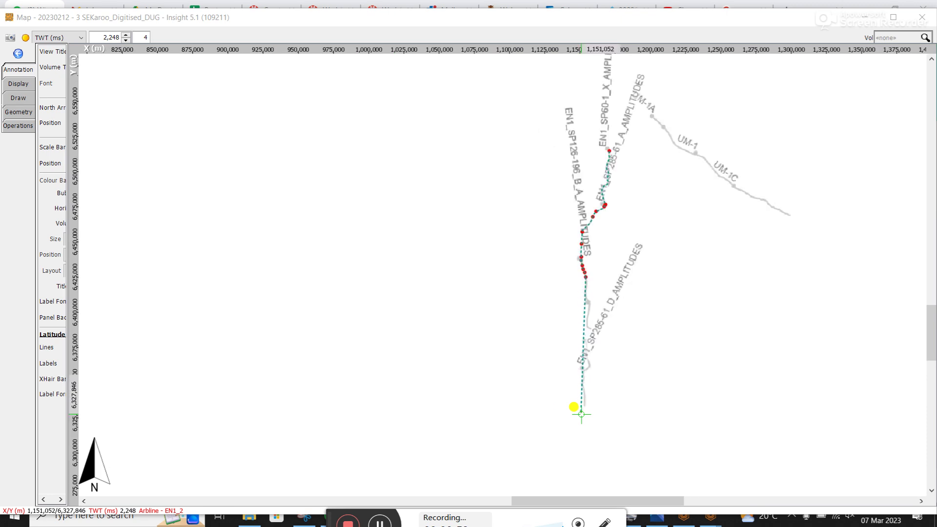
pyautogui.scroll(2, 581, 413)
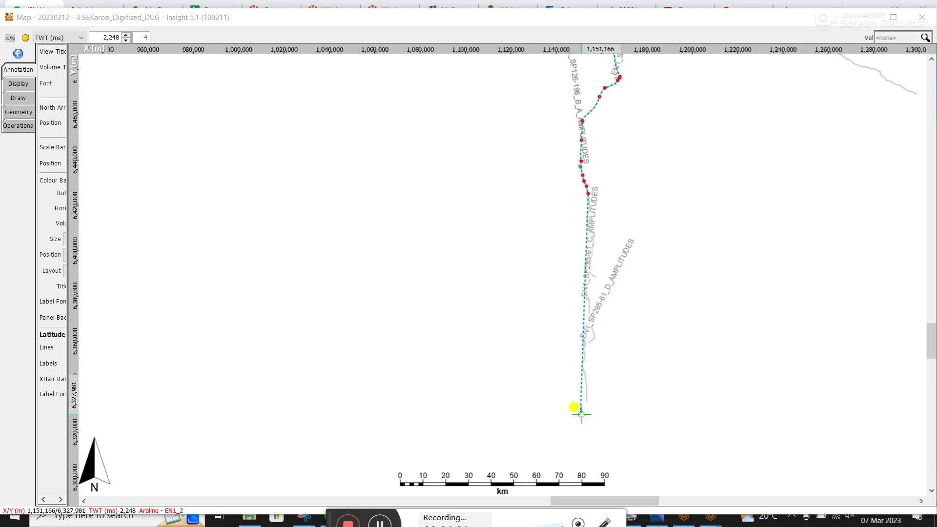
pyautogui.scroll(1, 581, 413)
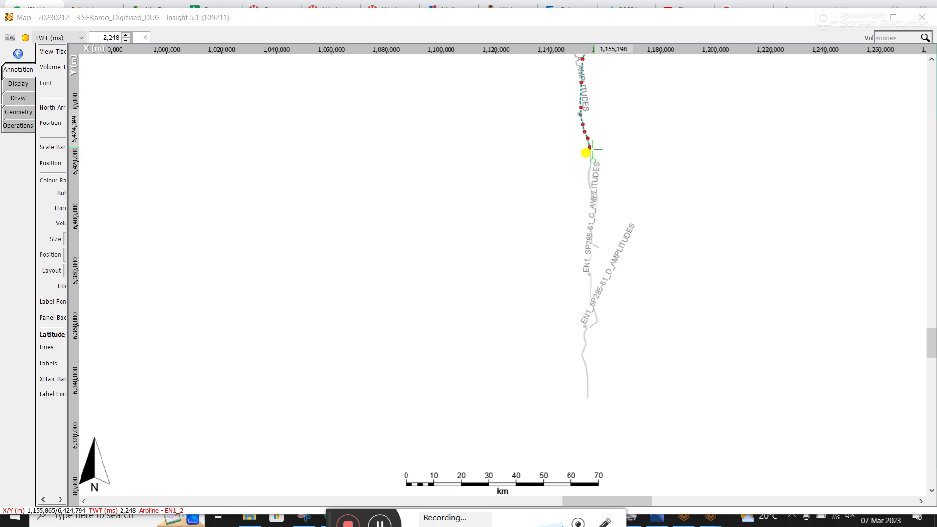
pyautogui.click(582, 159)
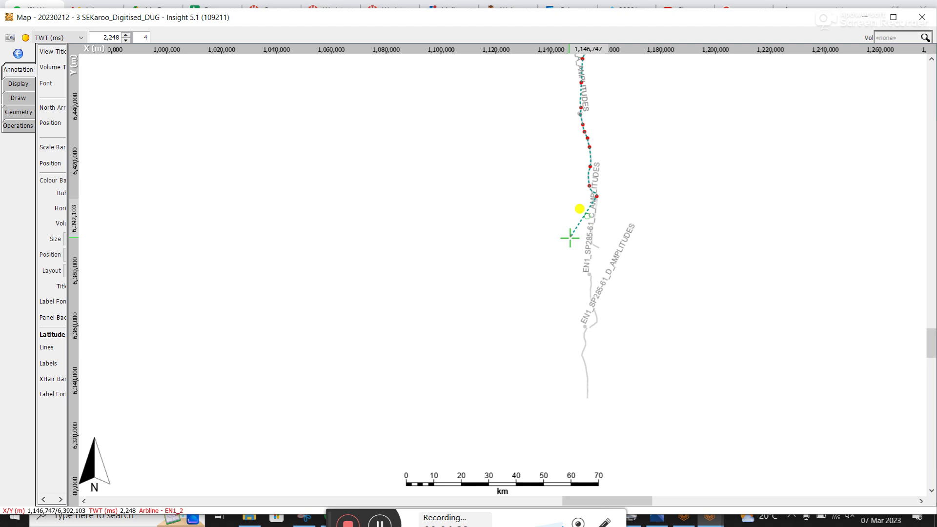
# Continue picking arbline points along EN1_SP126-196_B_B_AMPLITUDES, including the short bend at its southern end.
pyautogui.scroll(3, 590, 199)
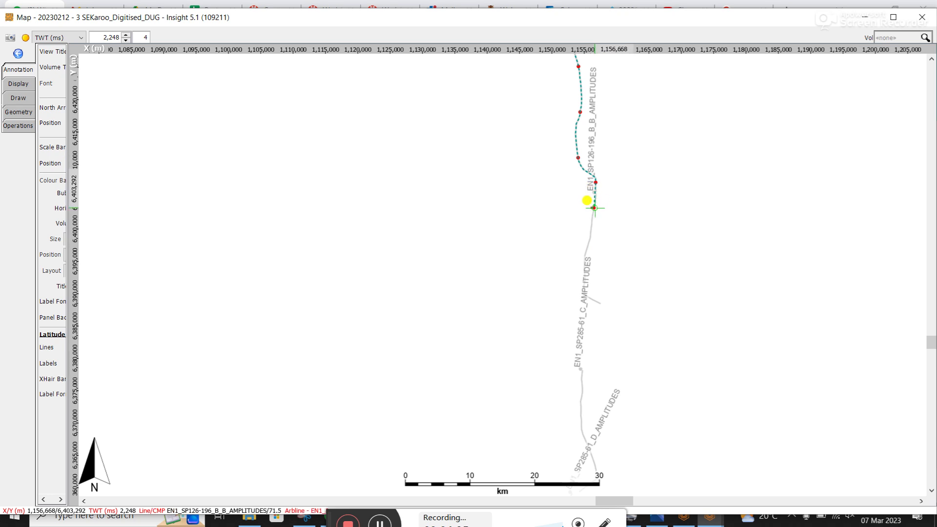
pyautogui.click(592, 224)
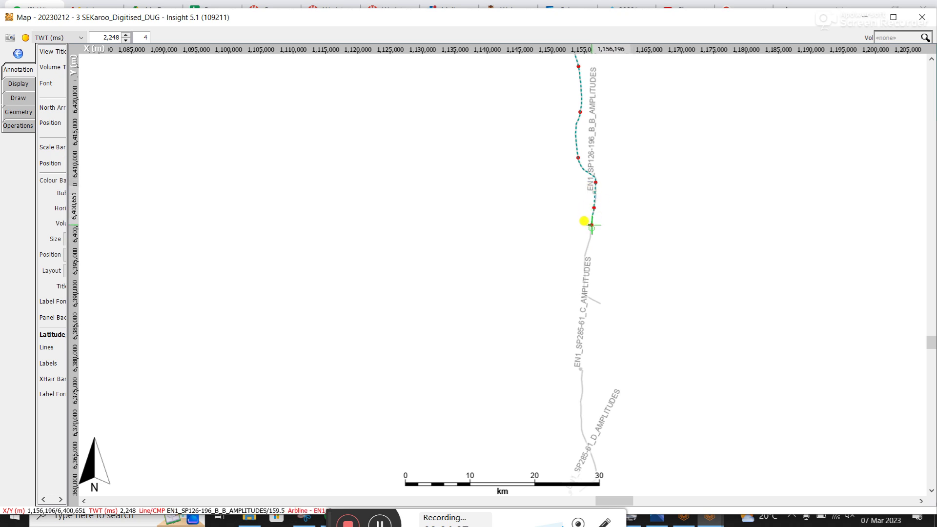
pyautogui.click(591, 238)
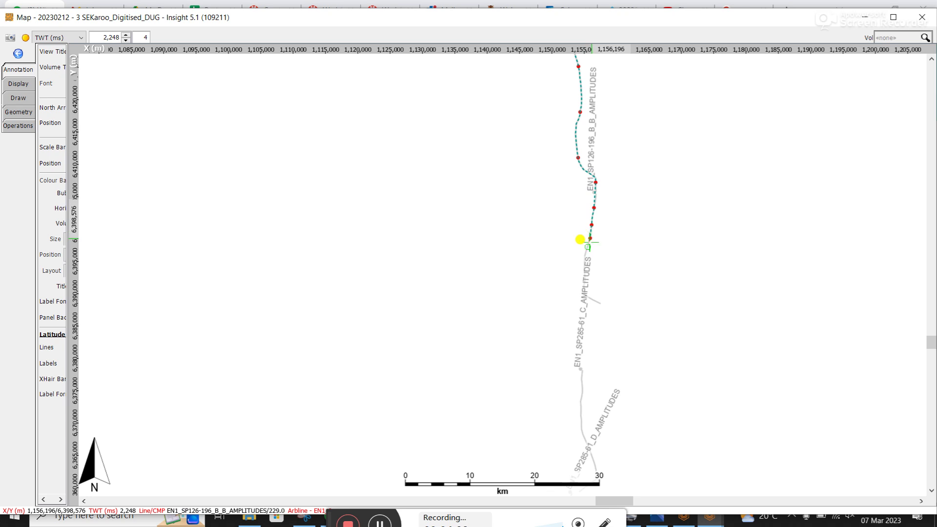
pyautogui.click(585, 253)
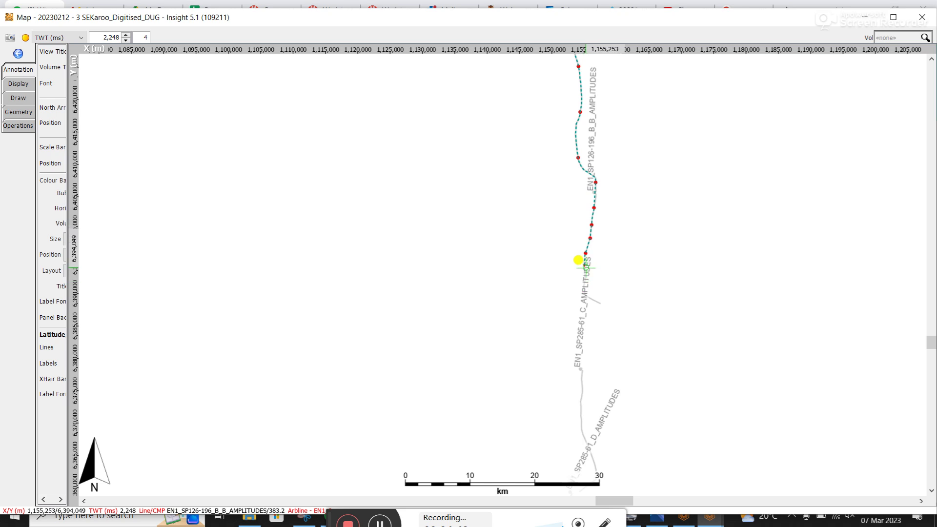
pyautogui.click(584, 267)
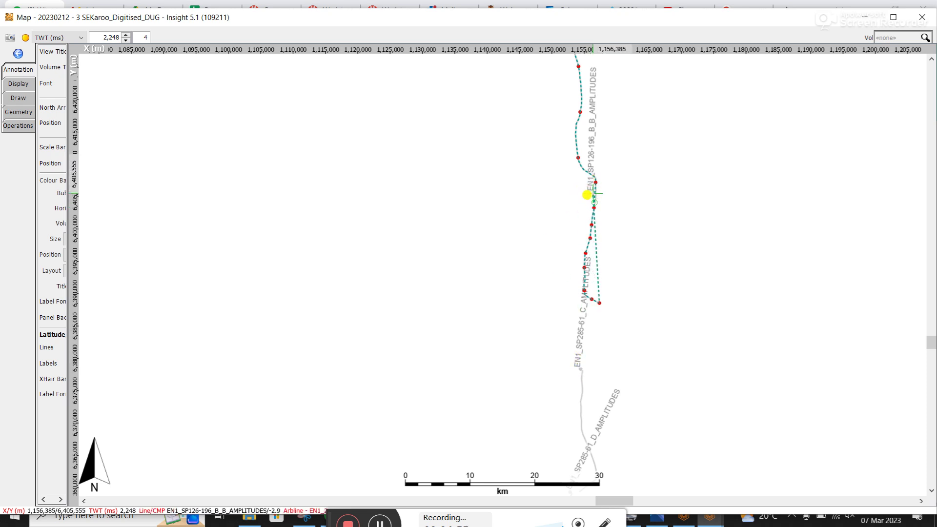
# Pick arbline points down EN1_SP285-61_C_AMPLITUDES and EN1_SP285-61_D_AMPLITUDES to the line's southern end, and finish picking.
pyautogui.click(582, 373)
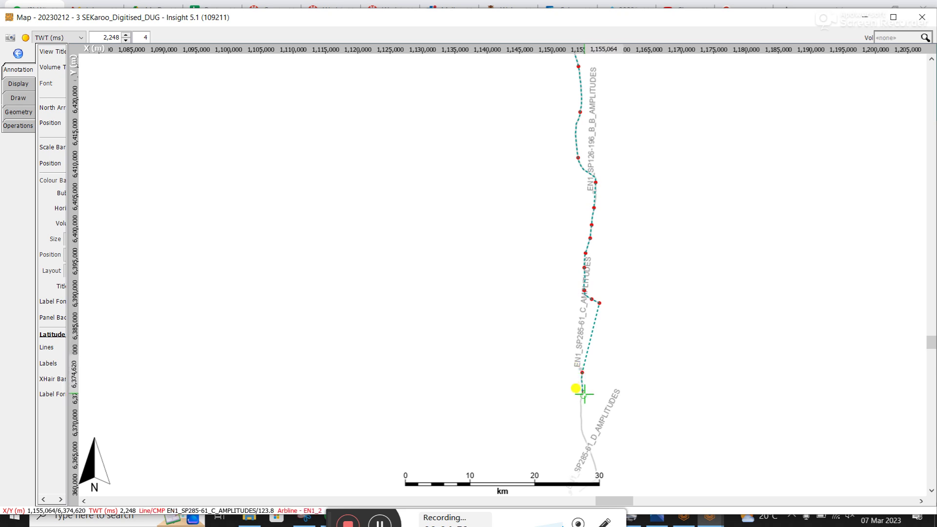
pyautogui.click(582, 396)
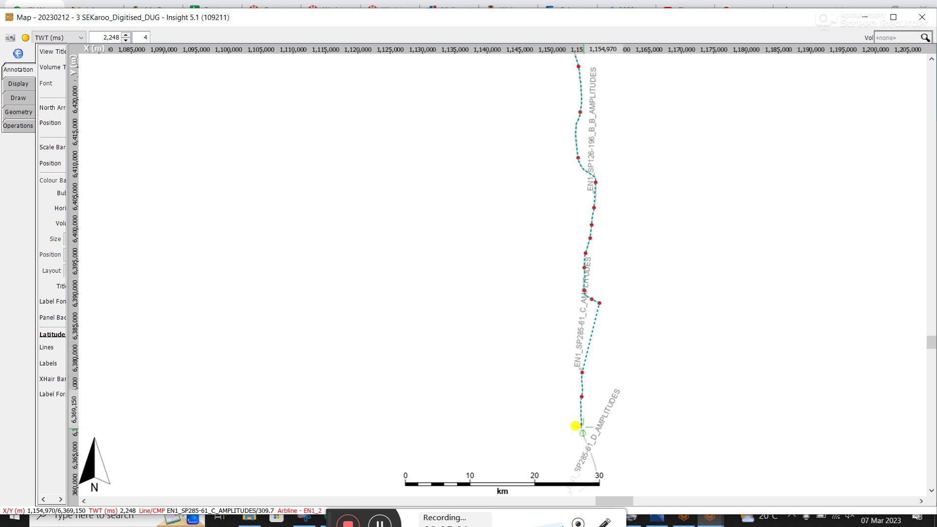
pyautogui.click(586, 443)
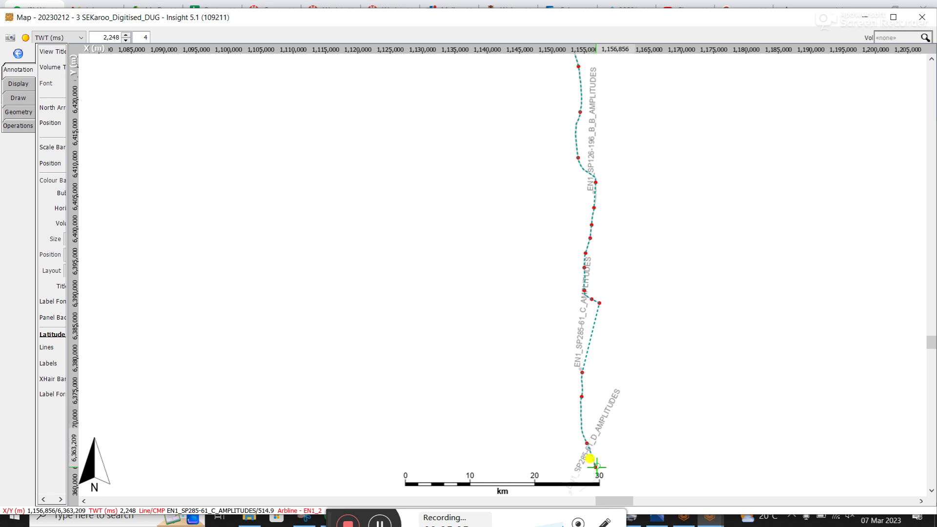
pyautogui.scroll(-3, 595, 467)
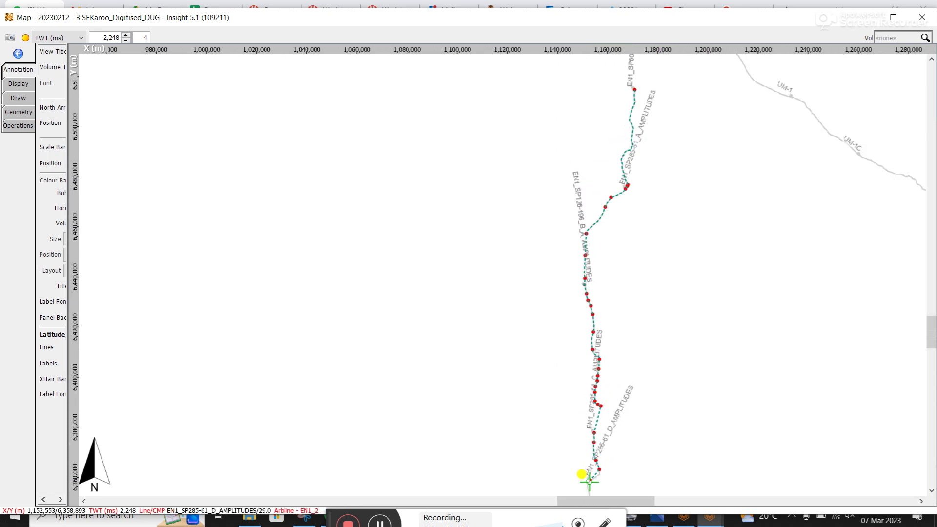
pyautogui.scroll(-1, 588, 481)
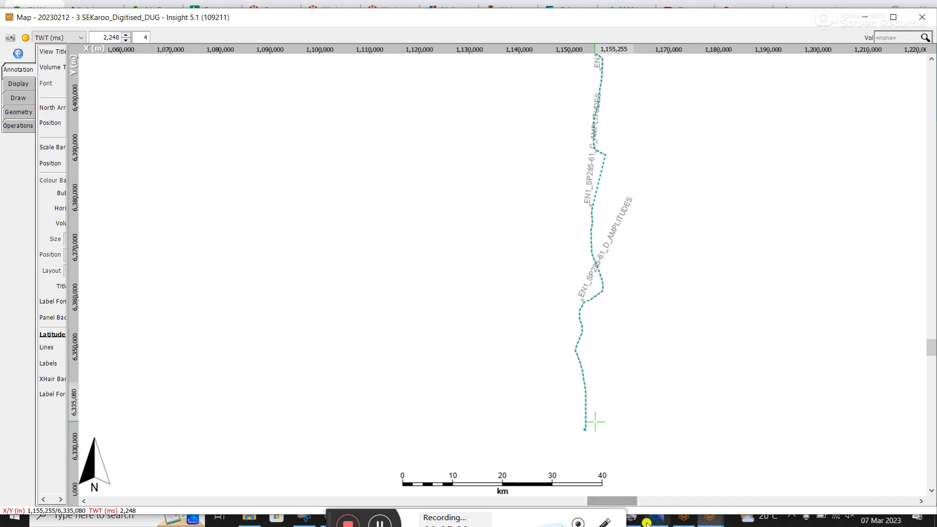
# Switch to the Control Panel and open a new arbline view for EN1_2.
pyautogui.click(635, 463)
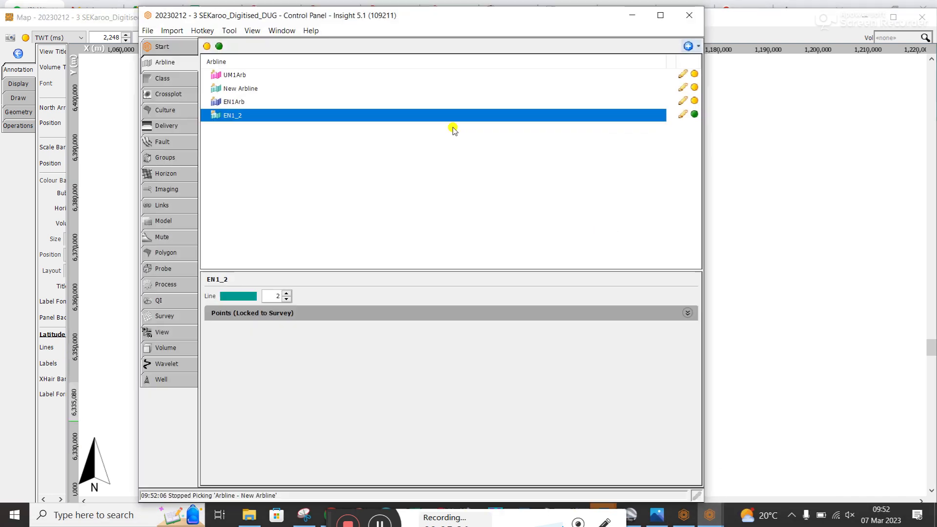
pyautogui.rightClick(252, 114)
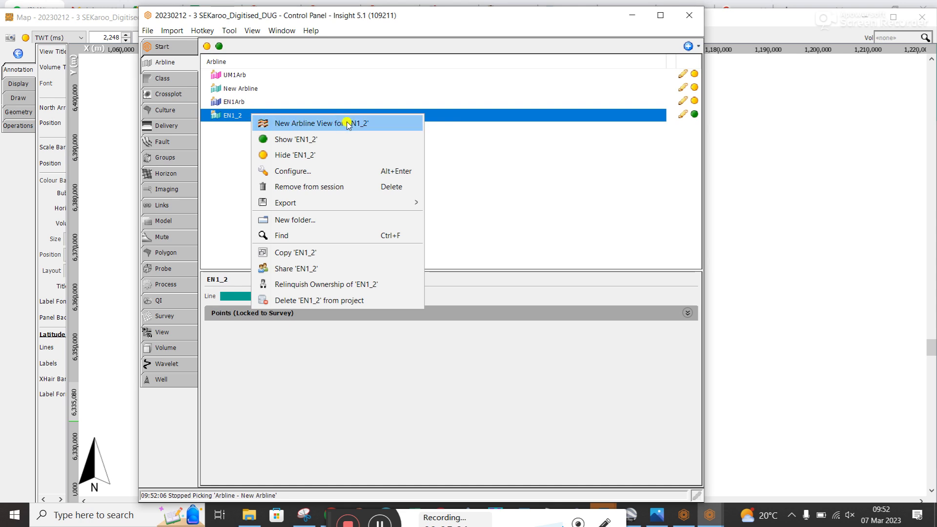
pyautogui.click(287, 123)
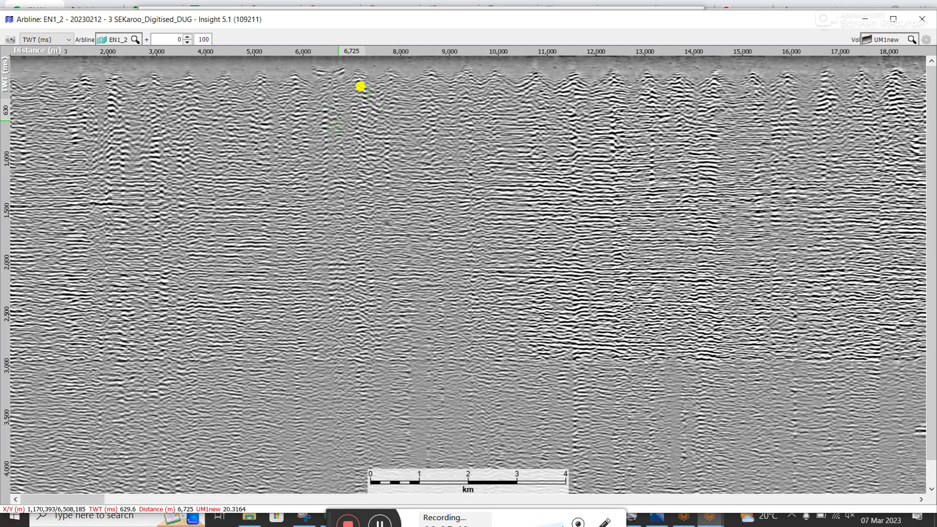
# Keep UM1new as the displayed volume and fit the entire EN1_2 section in the arbline view.
pyautogui.click(881, 42)
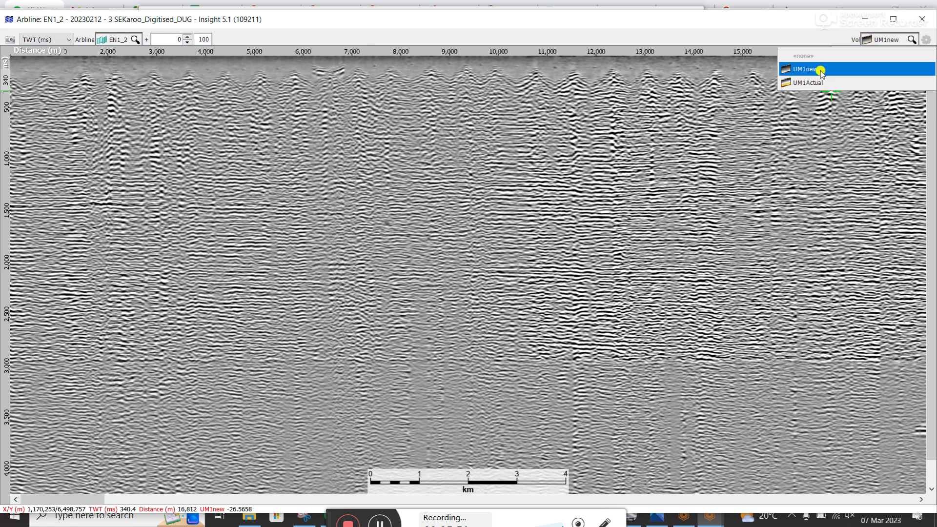
pyautogui.scroll(3, 522, 182)
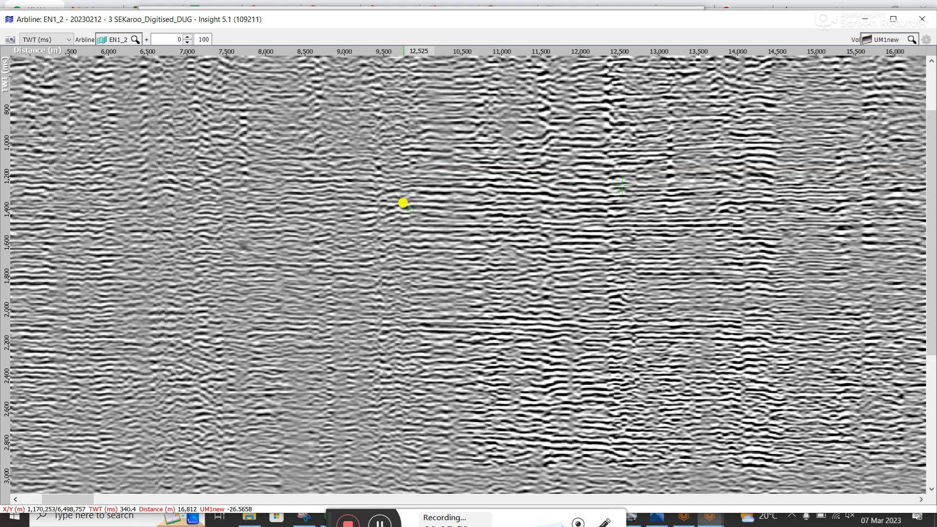
pyautogui.scroll(-5, 408, 194)
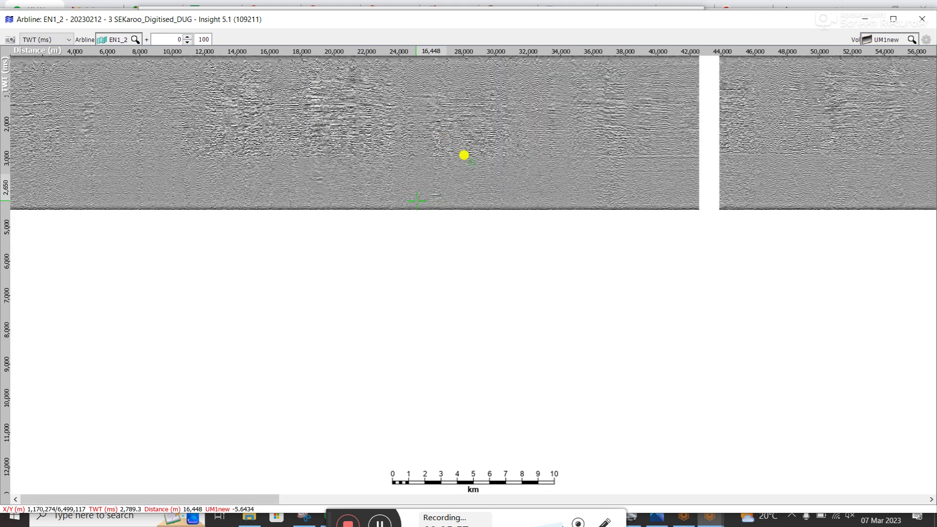
pyautogui.scroll(-1, 466, 159)
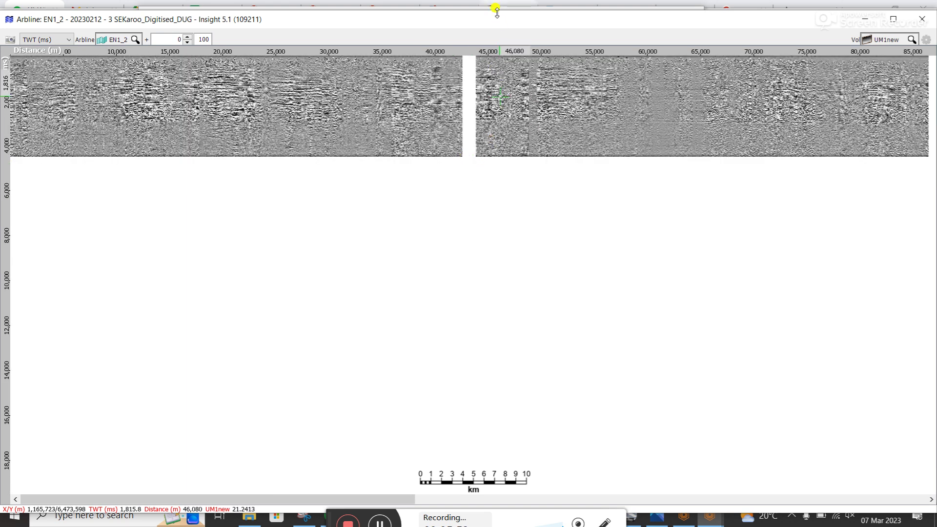
pyautogui.scroll(-1, 464, 126)
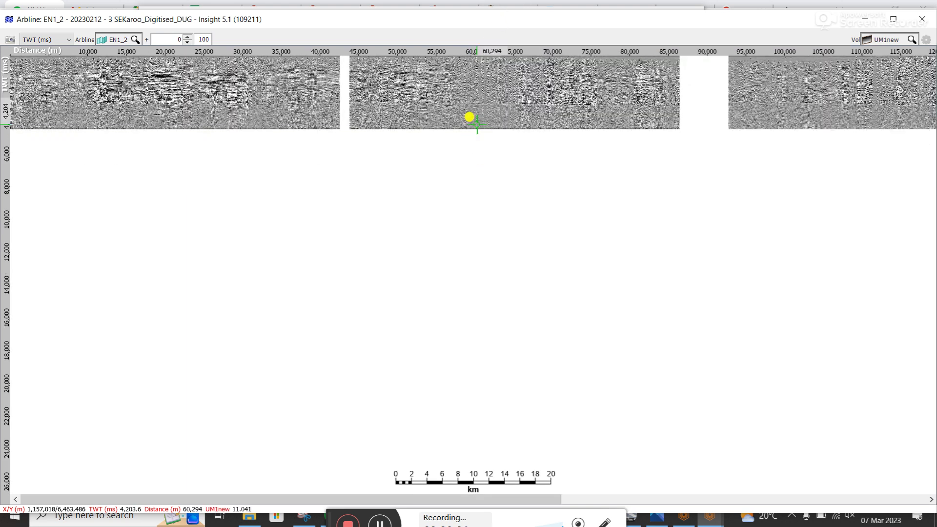
pyautogui.scroll(-2, 477, 124)
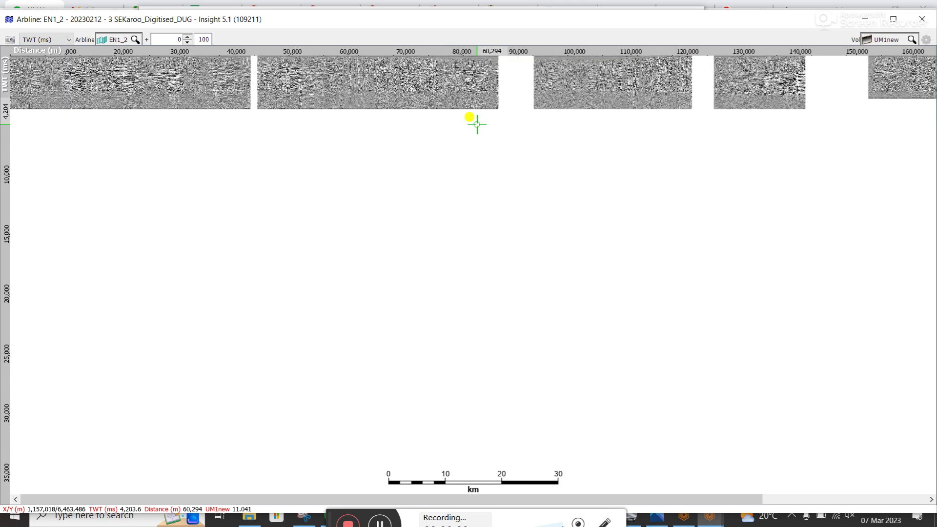
pyautogui.scroll(-2, 477, 124)
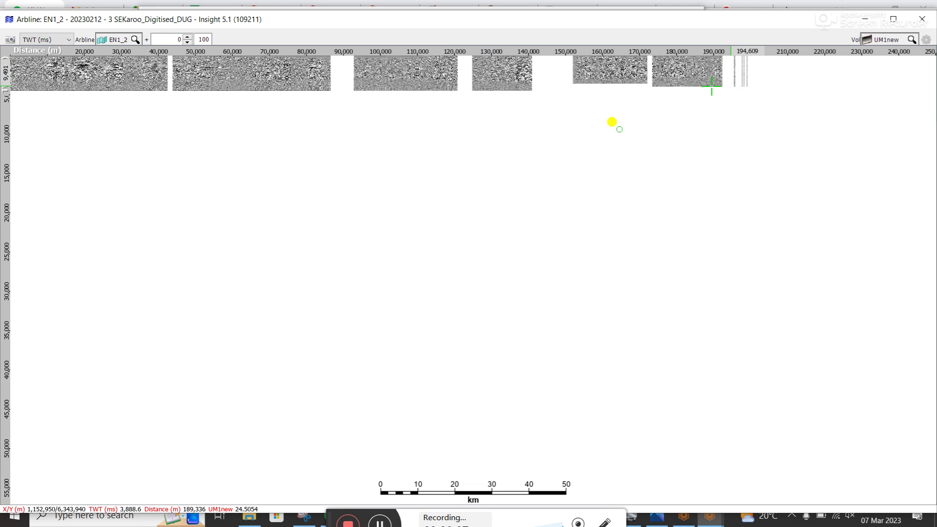
pyautogui.rightClick(243, 140)
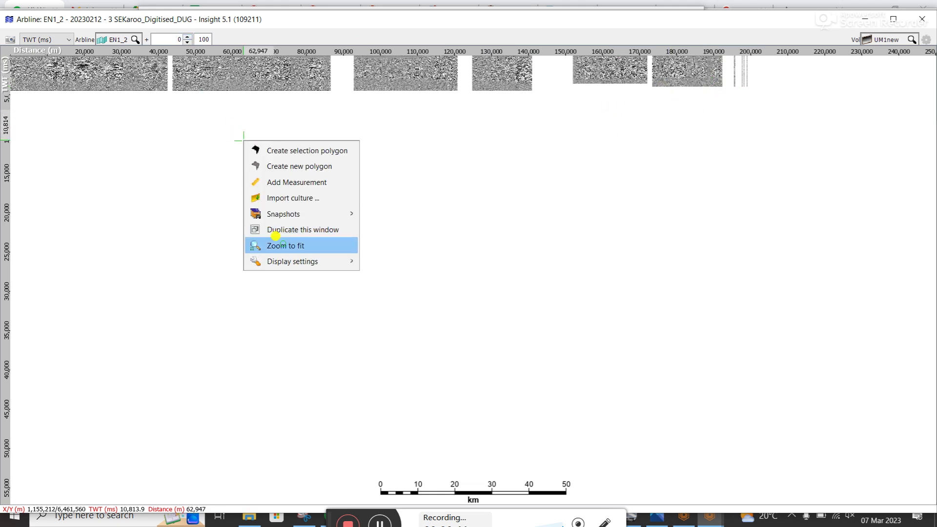
pyautogui.click(276, 246)
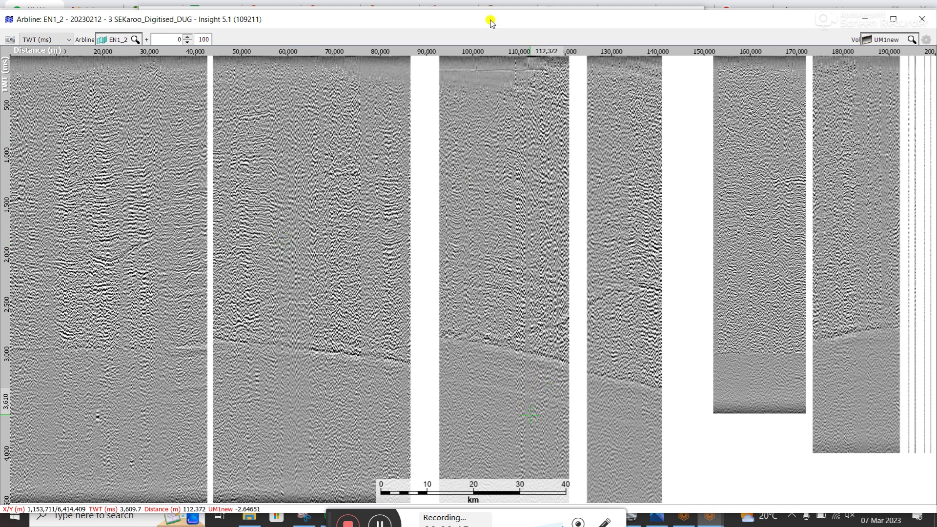
# Bring up the map window, restore it to a smaller size over the section, and bring the EN1 line into its view.
pyautogui.moveTo(704, 524)
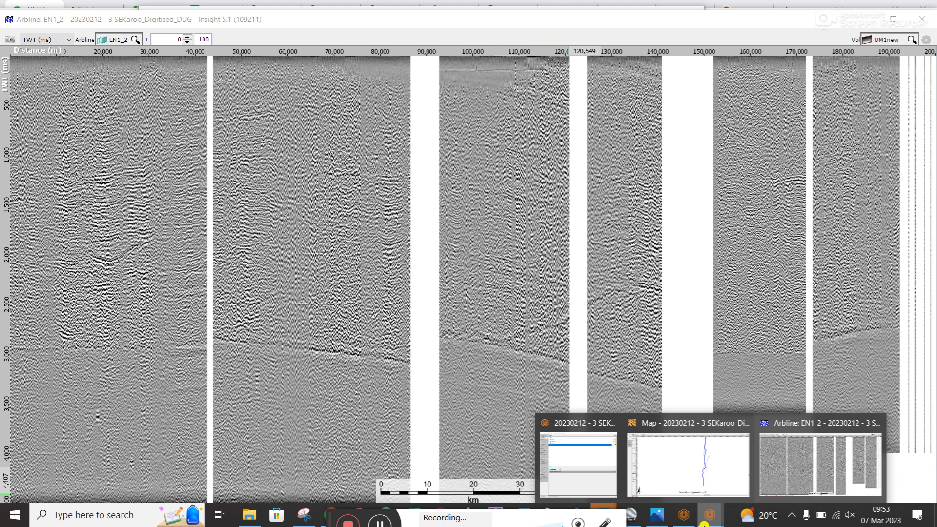
pyautogui.click(707, 476)
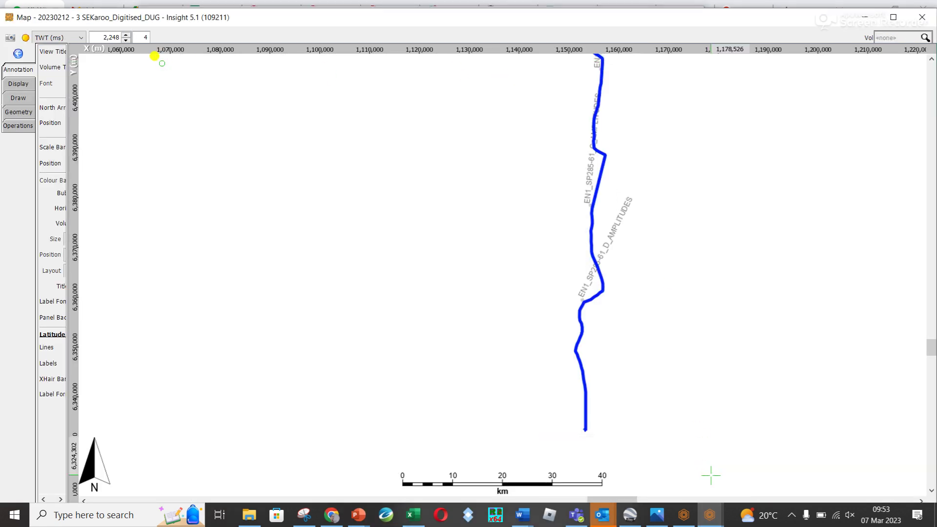
pyautogui.doubleClick(56, 19)
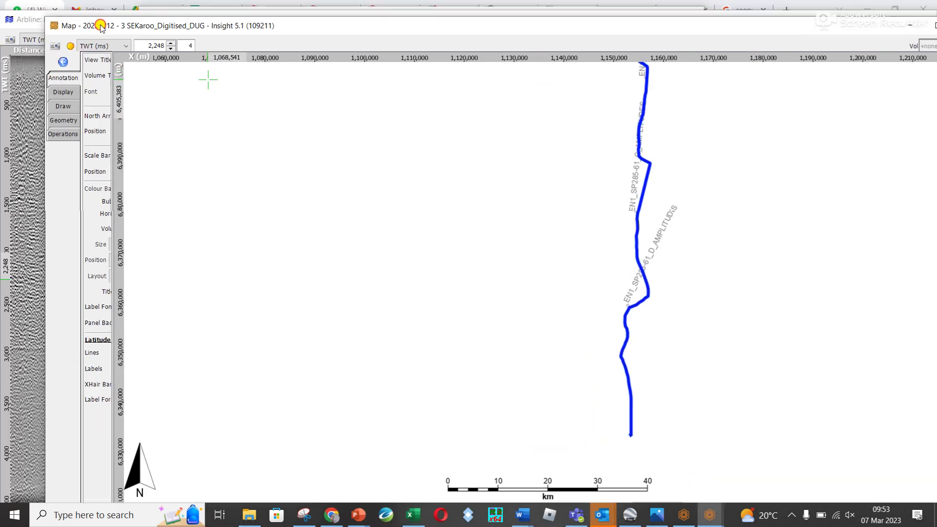
pyautogui.moveTo(84, 51); pyautogui.dragTo(717, 50)
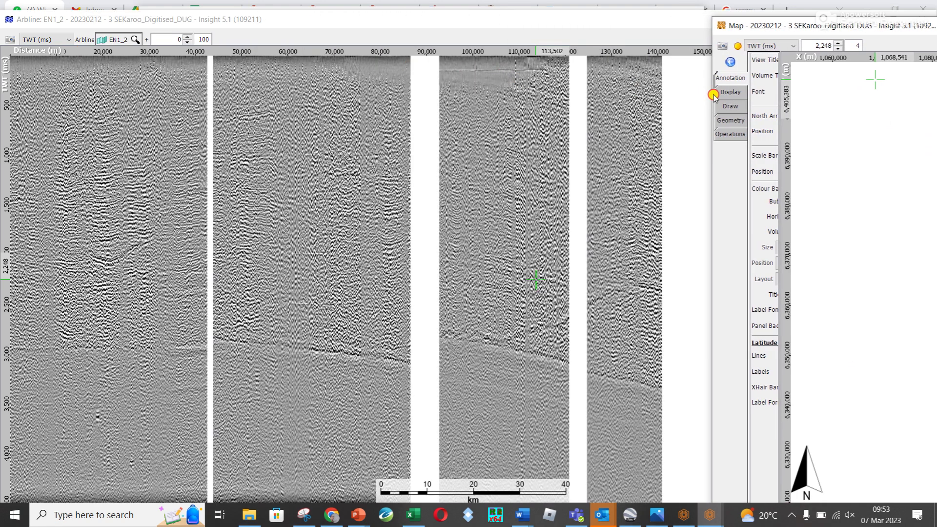
pyautogui.moveTo(828, 35); pyautogui.dragTo(694, 15)
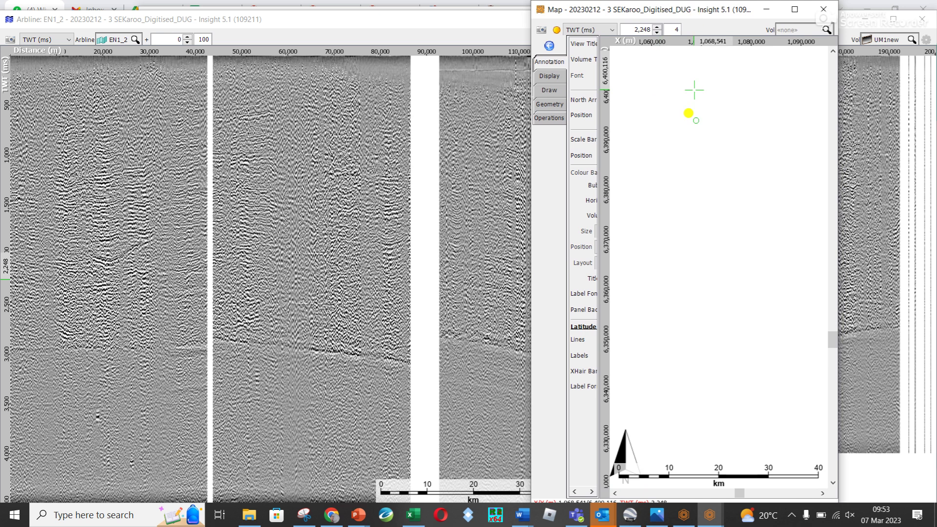
pyautogui.moveTo(736, 492); pyautogui.dragTo(795, 495)
pyautogui.moveTo(738, 493); pyautogui.dragTo(747, 494)
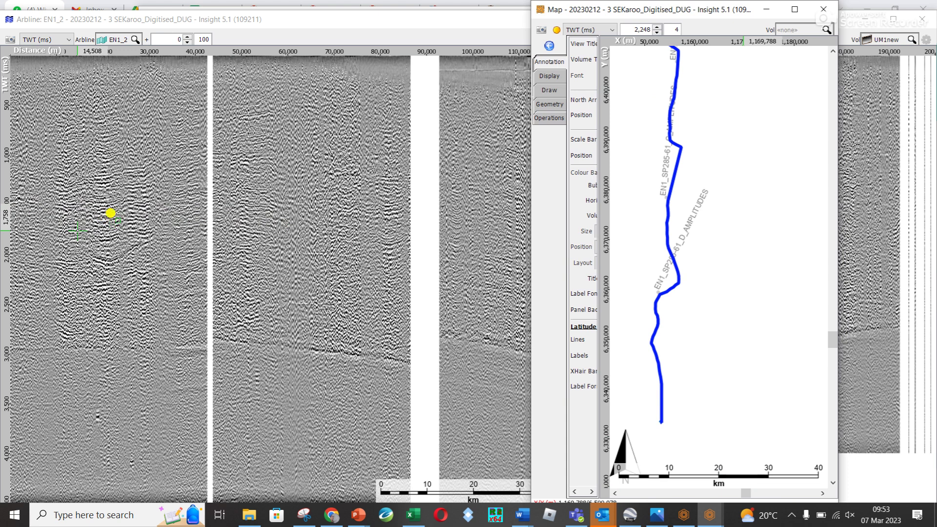
# Tile the arbline view and the map side by side, giving the arbline view most of the screen width.
pyautogui.click(112, 211)
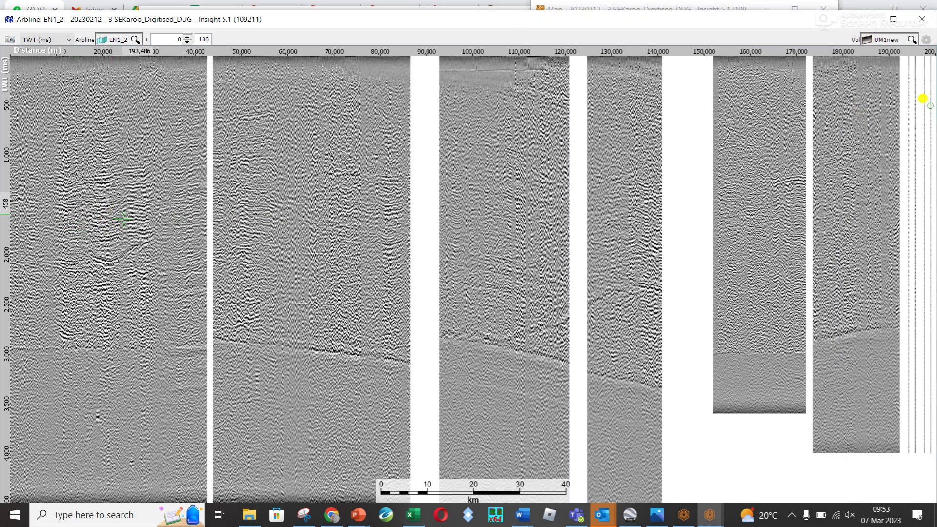
pyautogui.moveTo(680, 18); pyautogui.dragTo(1, 39)
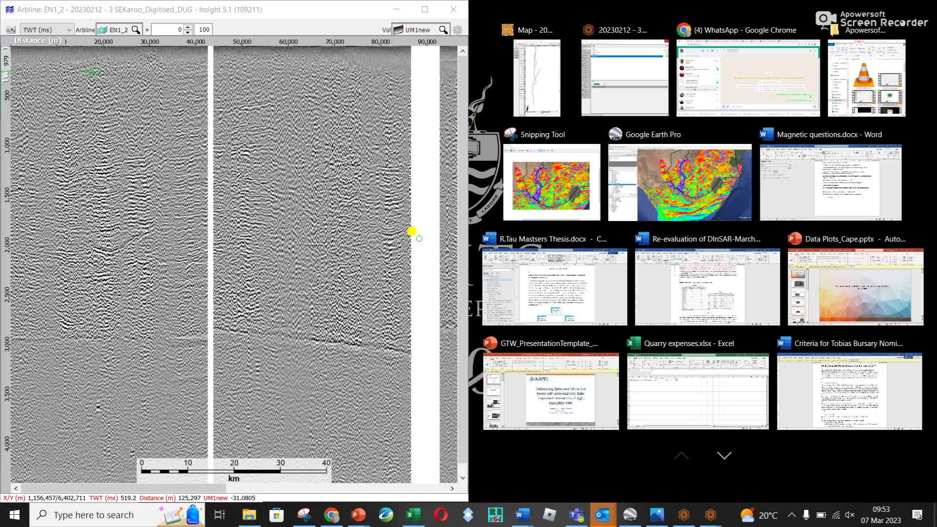
pyautogui.click(556, 87)
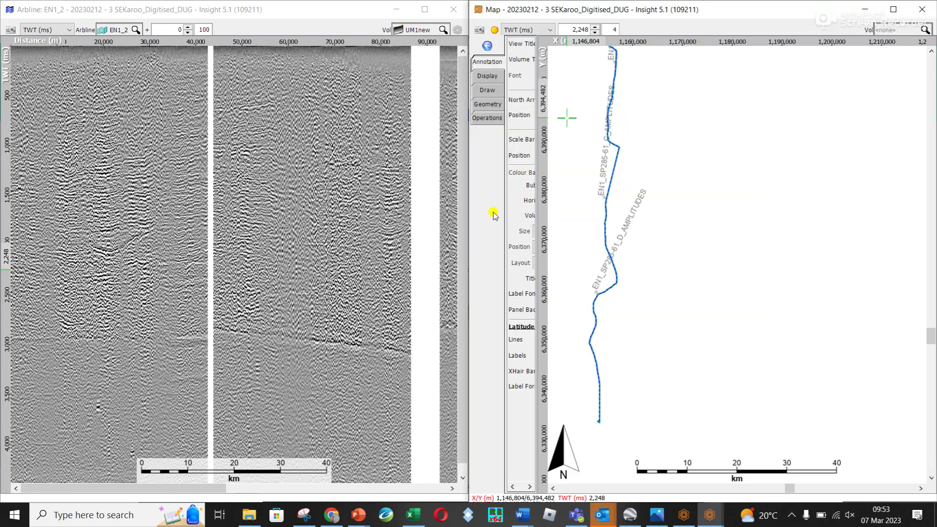
pyautogui.moveTo(464, 210); pyautogui.dragTo(737, 213)
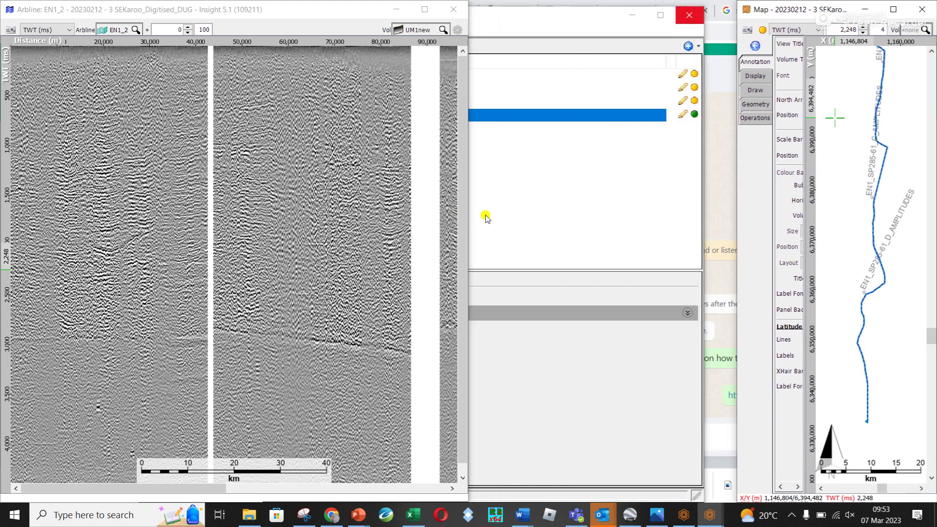
pyautogui.moveTo(467, 208); pyautogui.dragTo(735, 223)
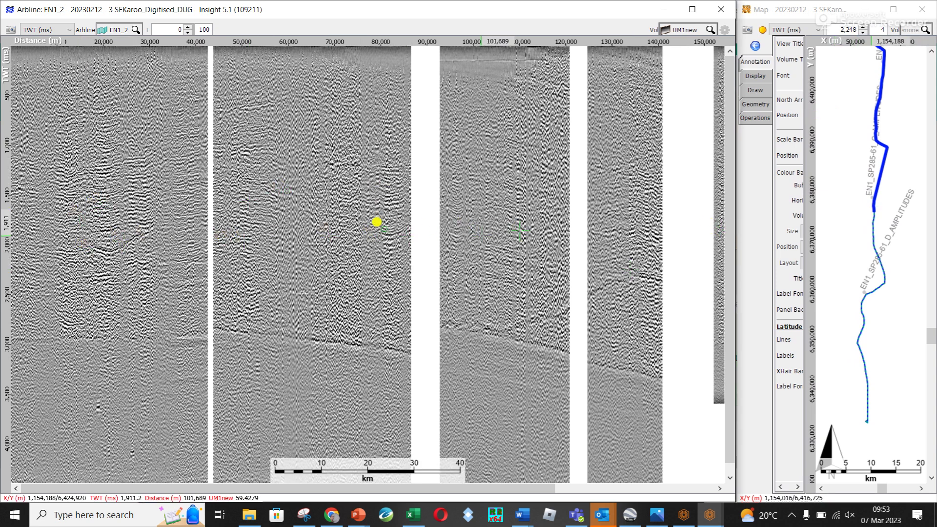
# Examine the northern part of the line on the map and compare it with the EN1_2 section through to its far end.
pyautogui.moveTo(931, 337); pyautogui.dragTo(934, 322)
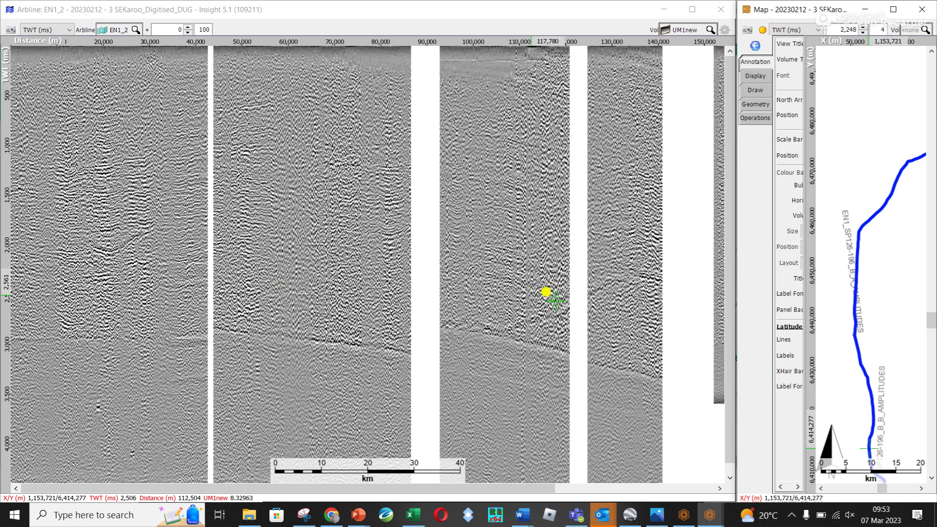
pyautogui.moveTo(429, 488); pyautogui.dragTo(643, 447)
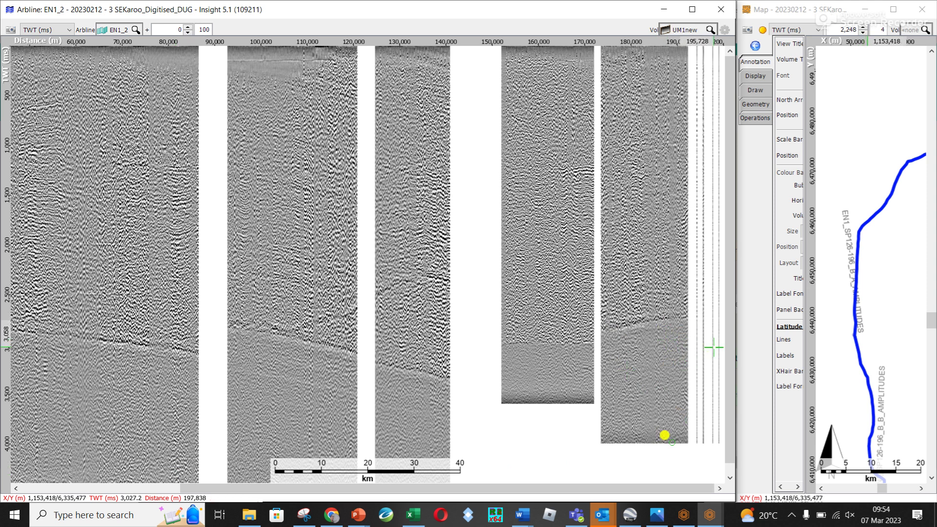
pyautogui.moveTo(650, 488); pyautogui.dragTo(336, 491)
# Turn off arbline EN1_2 in the Control Panel's arbline list and display EN1Arb instead, clearing the panel from view.
pyautogui.click(119, 31)
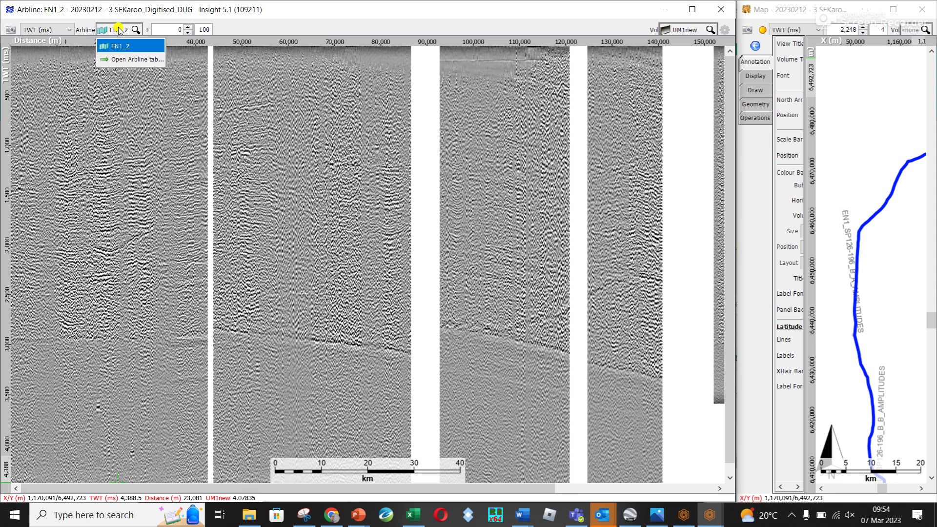
pyautogui.click(127, 59)
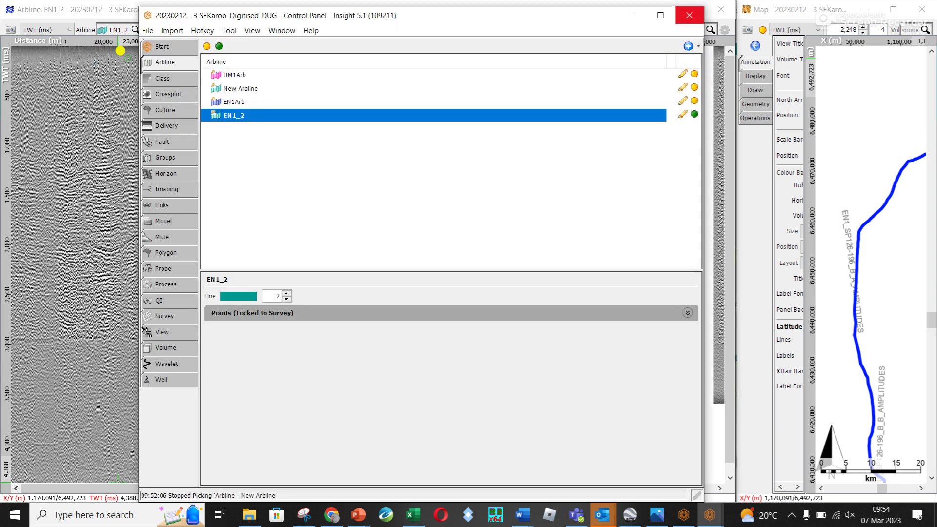
pyautogui.click(694, 114)
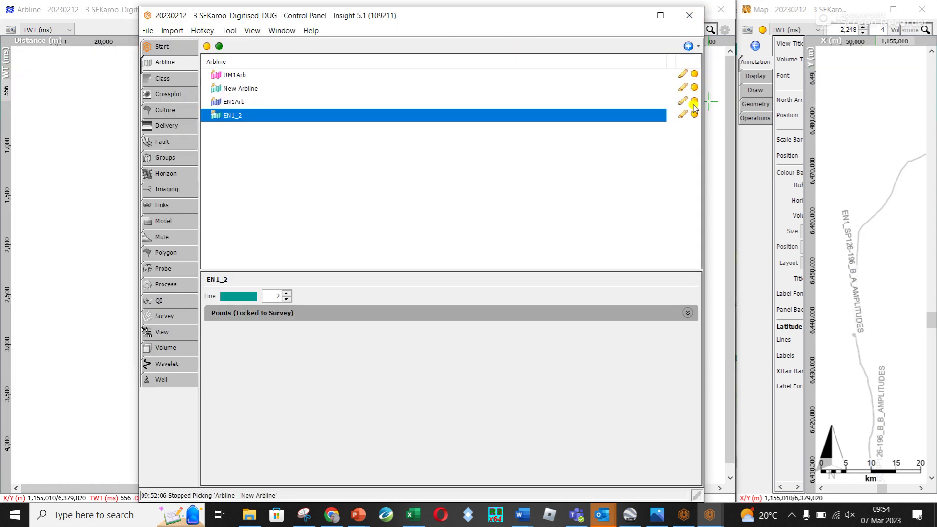
pyautogui.click(694, 100)
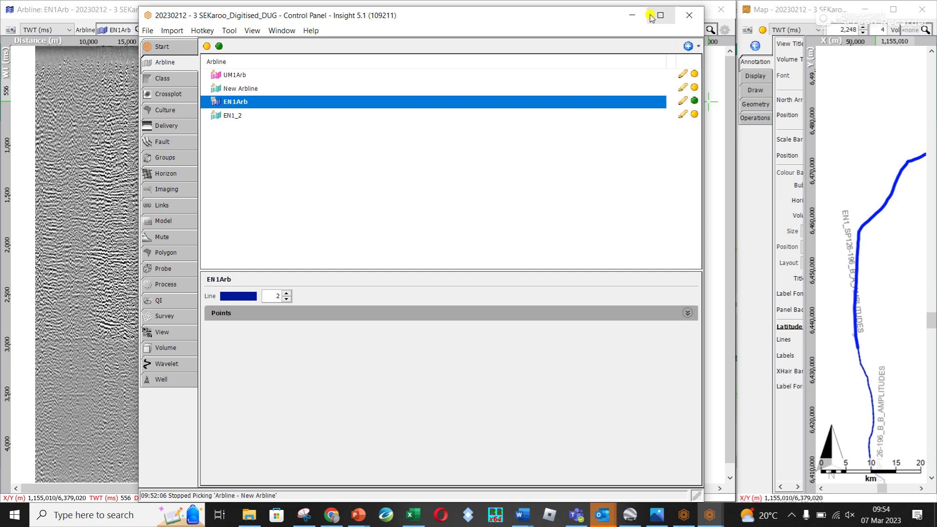
pyautogui.click(632, 15)
# Fit the full EN1Arb section in the arbline view and widen the window to include the section's end.
pyautogui.rightClick(374, 186)
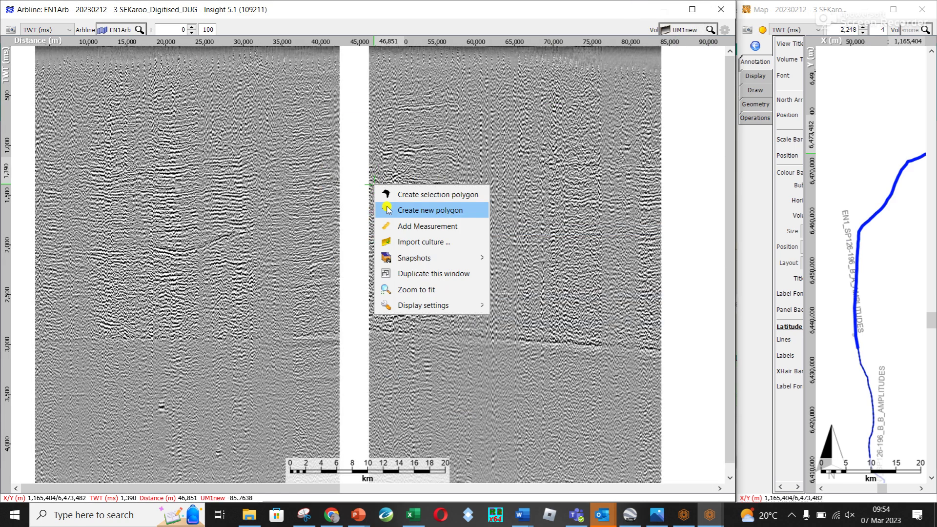
pyautogui.click(427, 285)
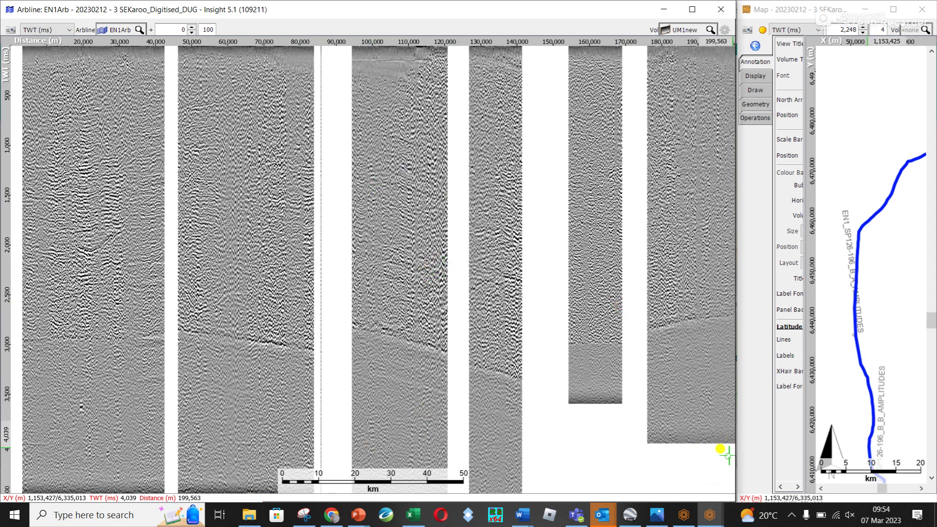
pyautogui.moveTo(736, 452); pyautogui.dragTo(800, 449)
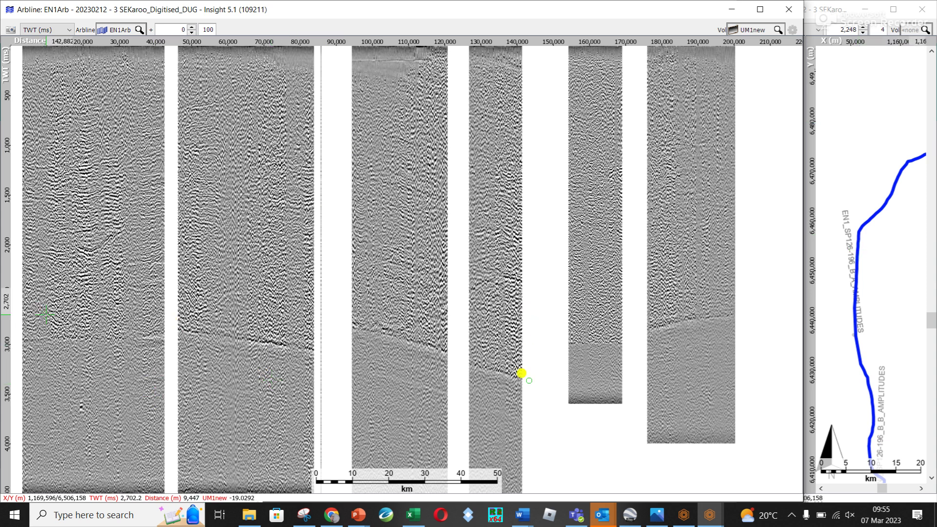
pyautogui.click(794, 517)
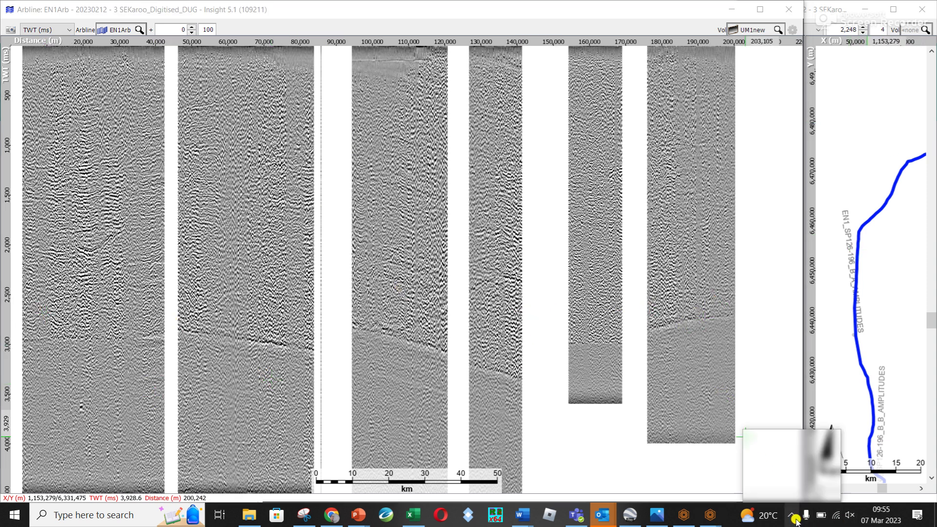